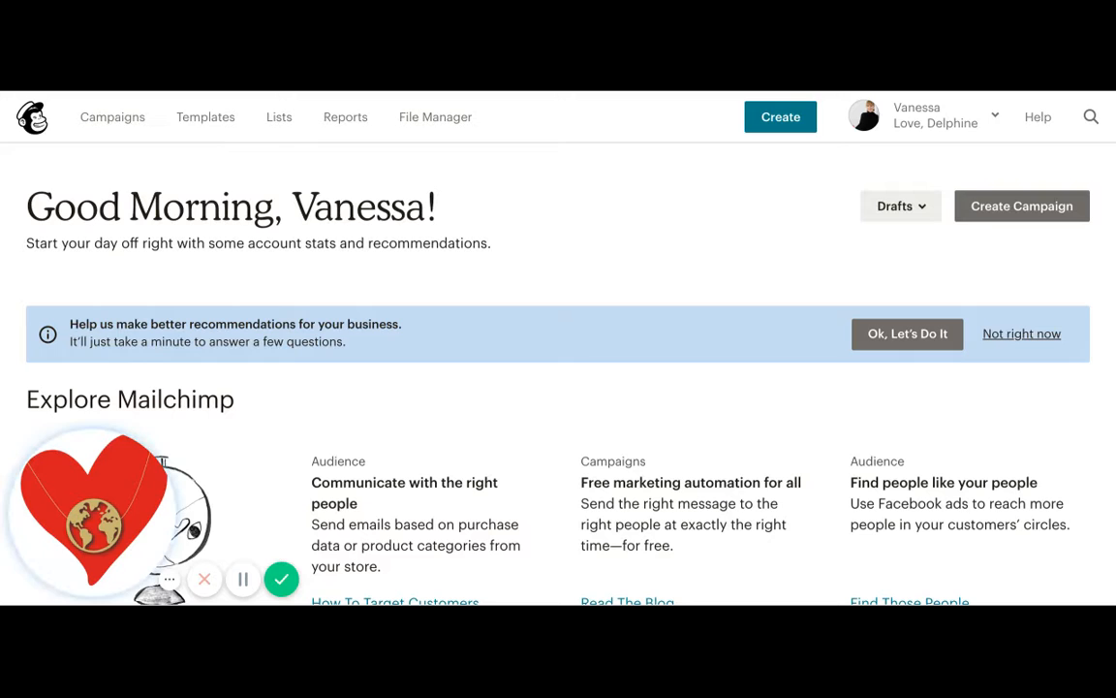
- Start a new automated email campaign using the Welcome new subscribers recipe
click(987, 219)
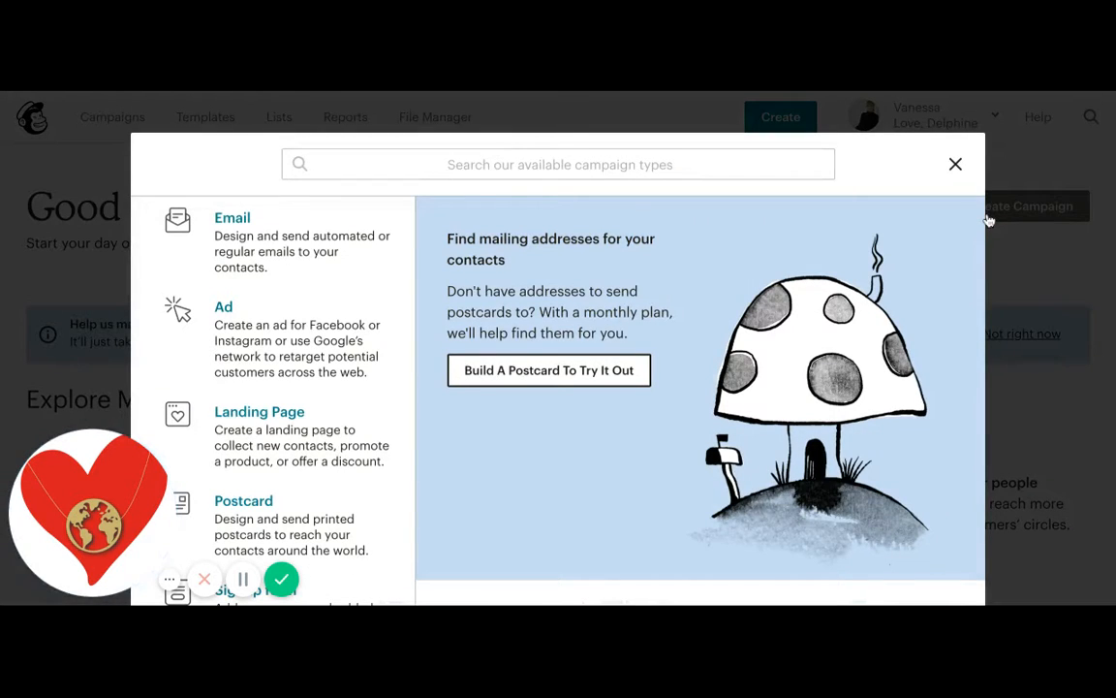
click(255, 236)
scroll(252, 231, down, 1)
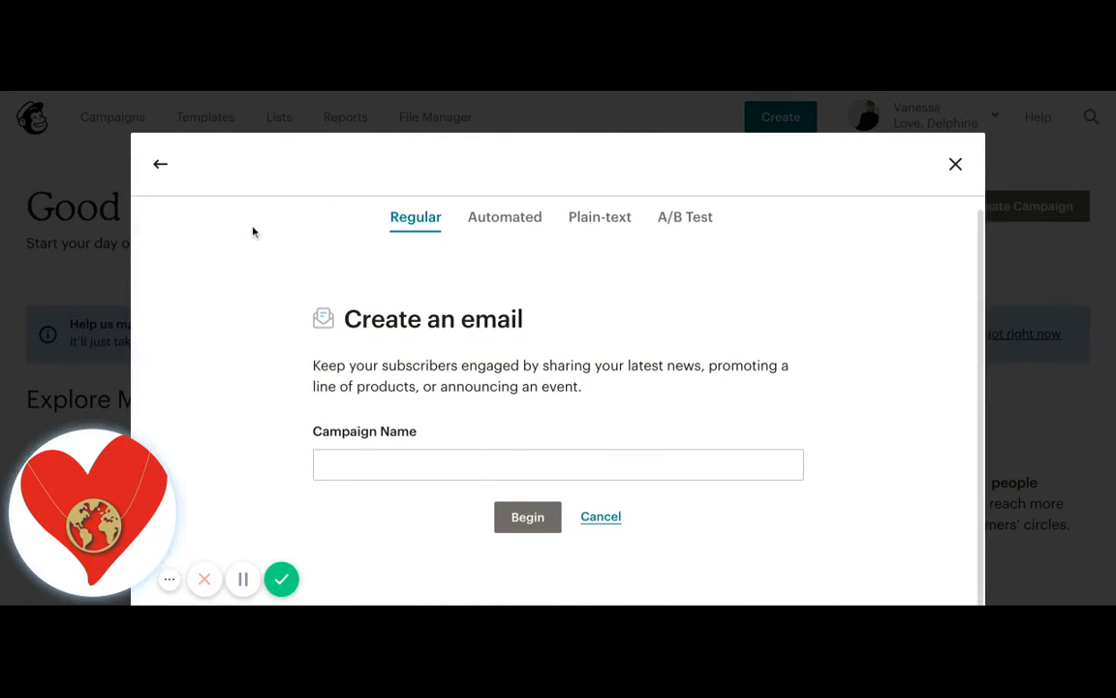
click(498, 222)
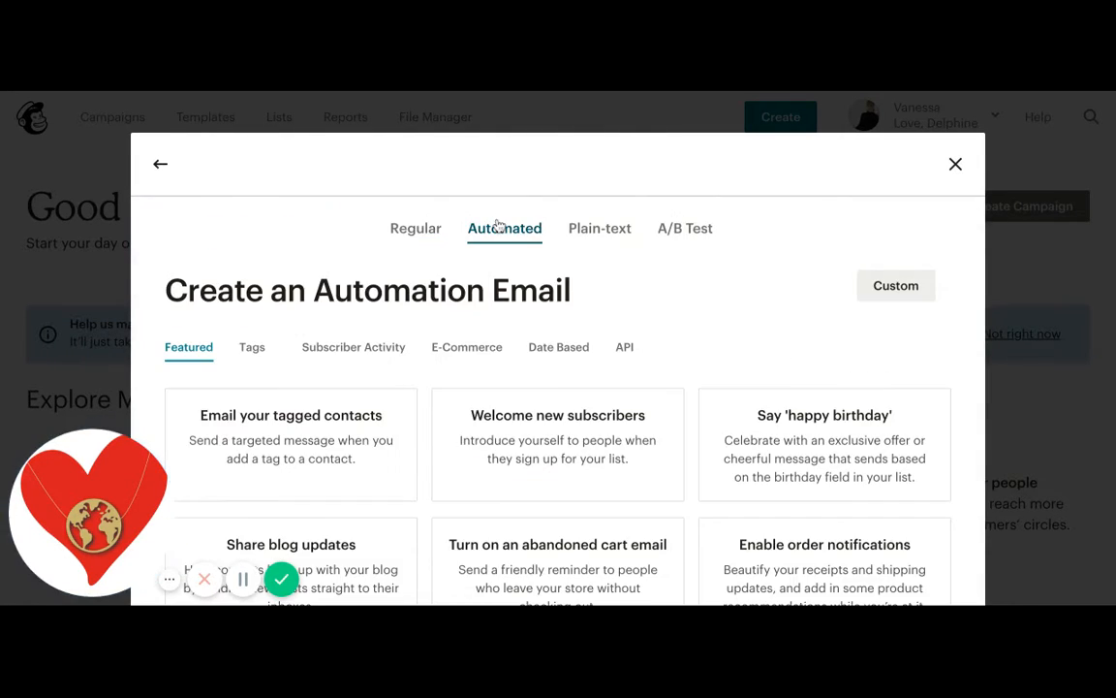
scroll(516, 455, down, 1)
scroll(516, 455, down, 2)
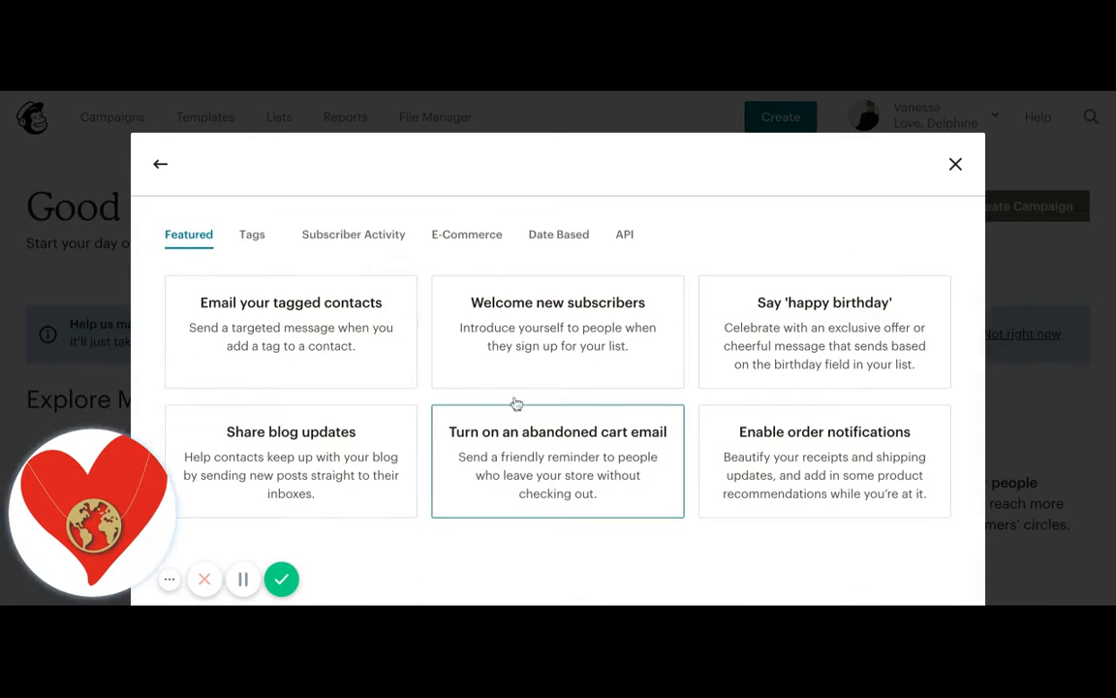
click(529, 333)
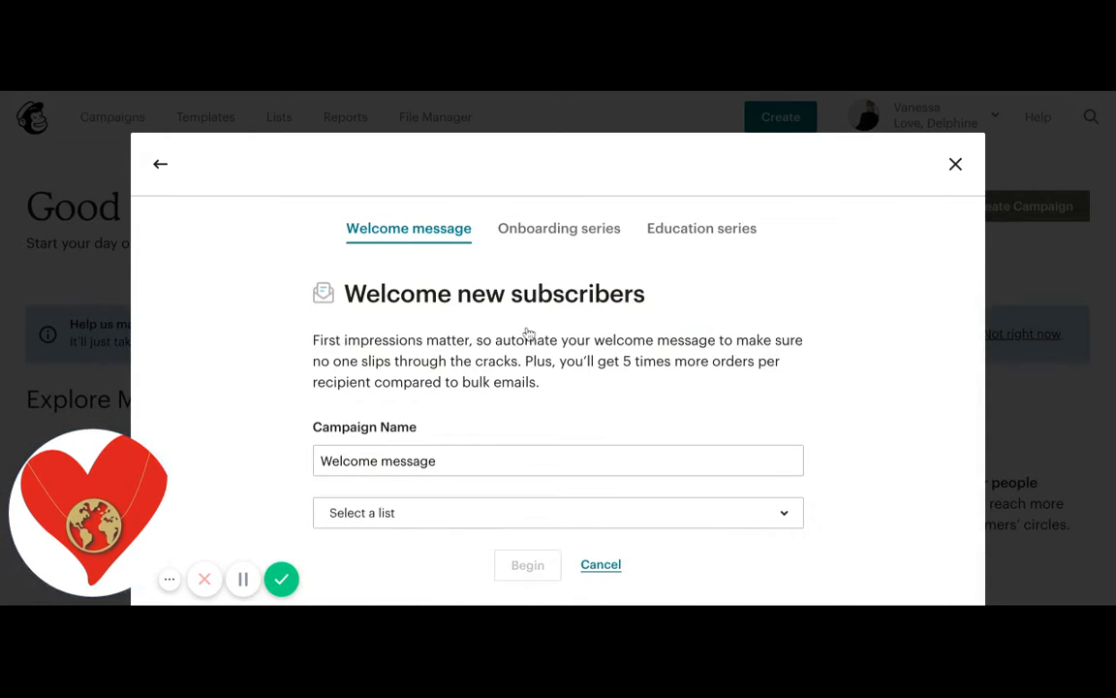
- Choose the Delphine Boutique Newsletter list and begin the Welcome message workflow
scroll(479, 480, down, 1)
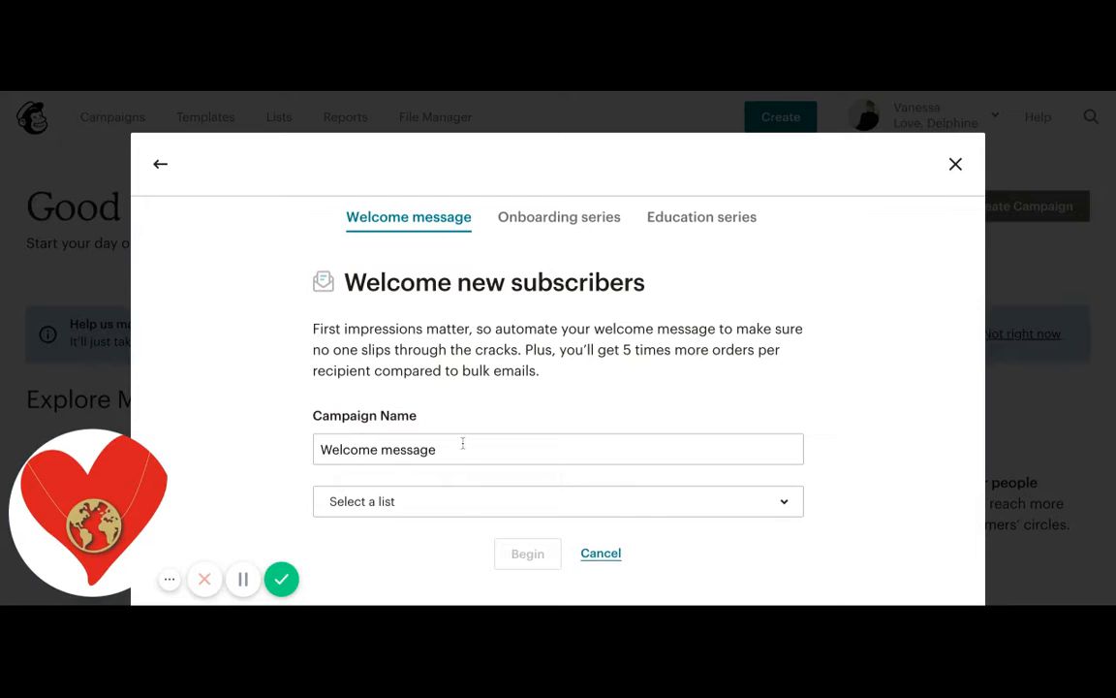
click(453, 502)
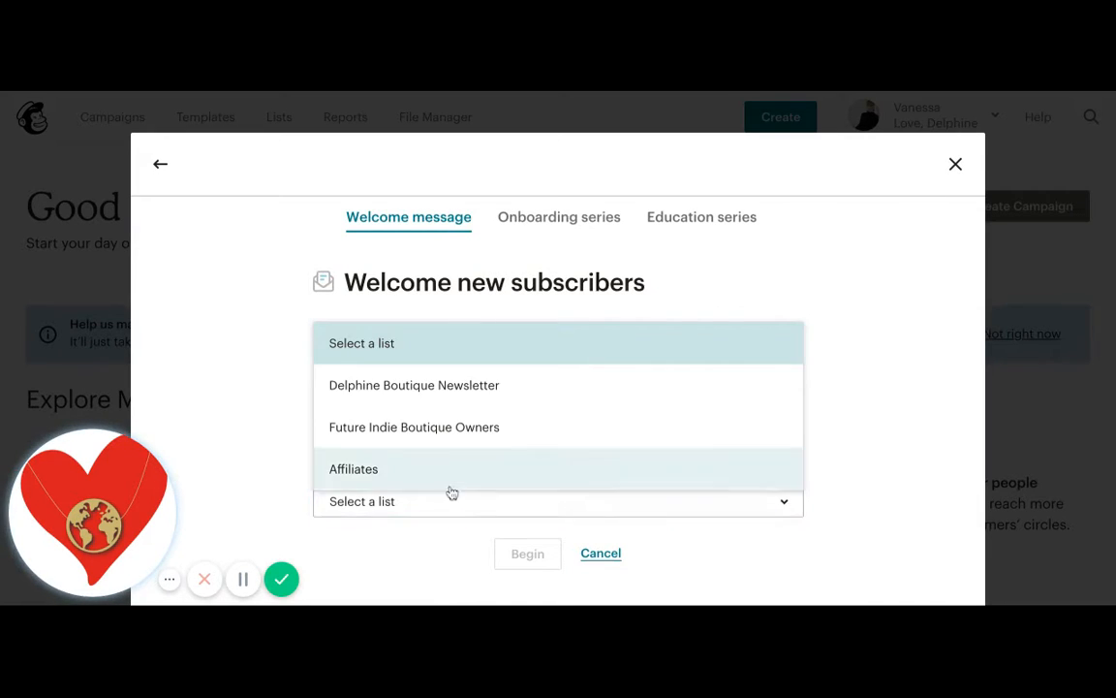
click(443, 388)
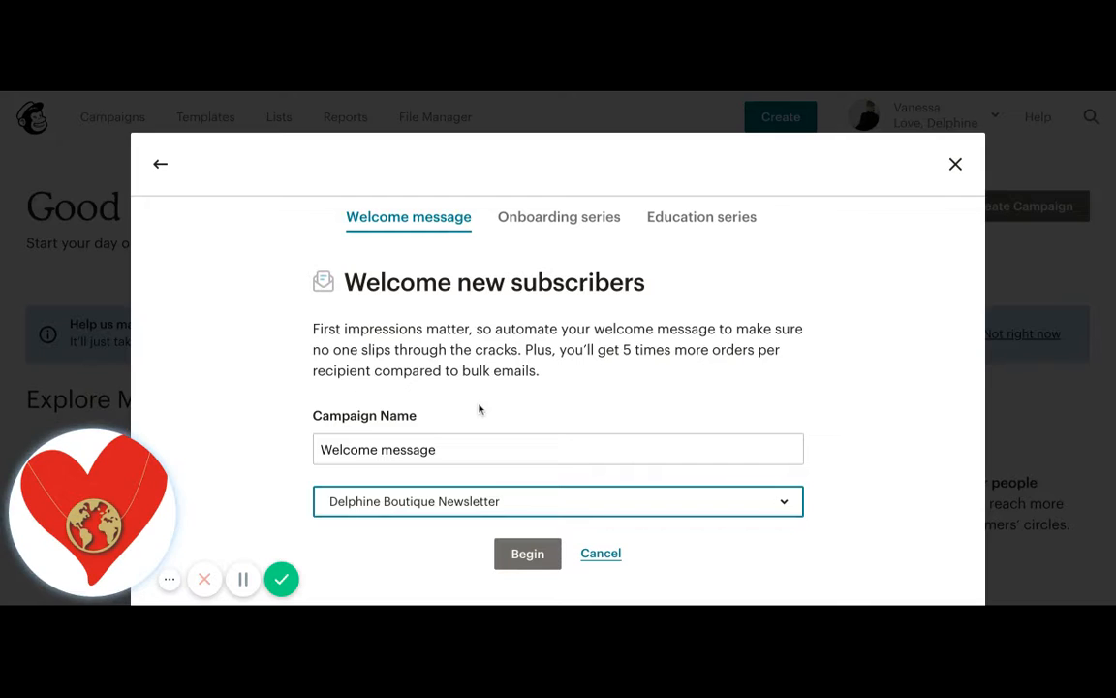
click(519, 557)
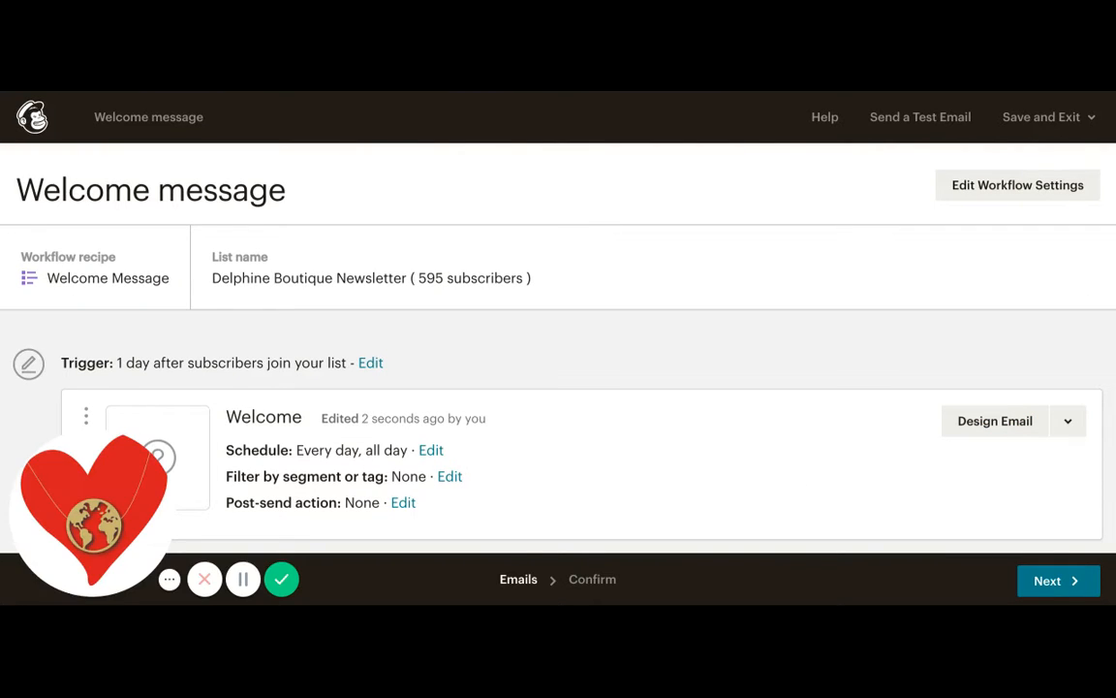
- Change the workflow trigger delay so the email sends immediately after subscribers join the list
scroll(539, 278, down, 2)
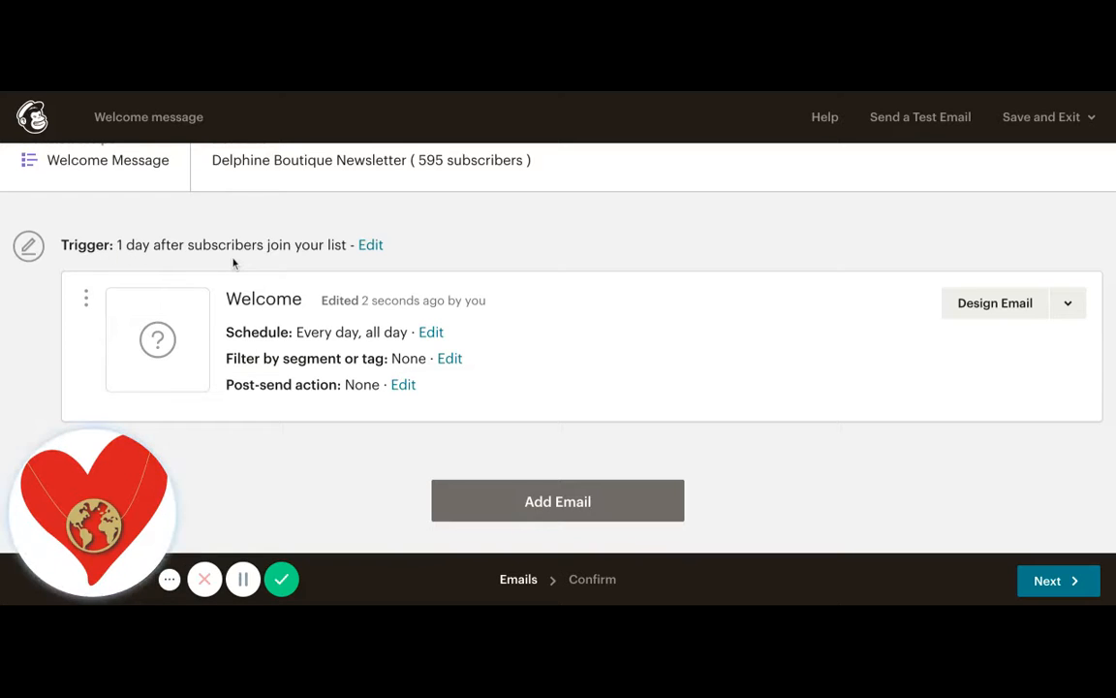
click(360, 248)
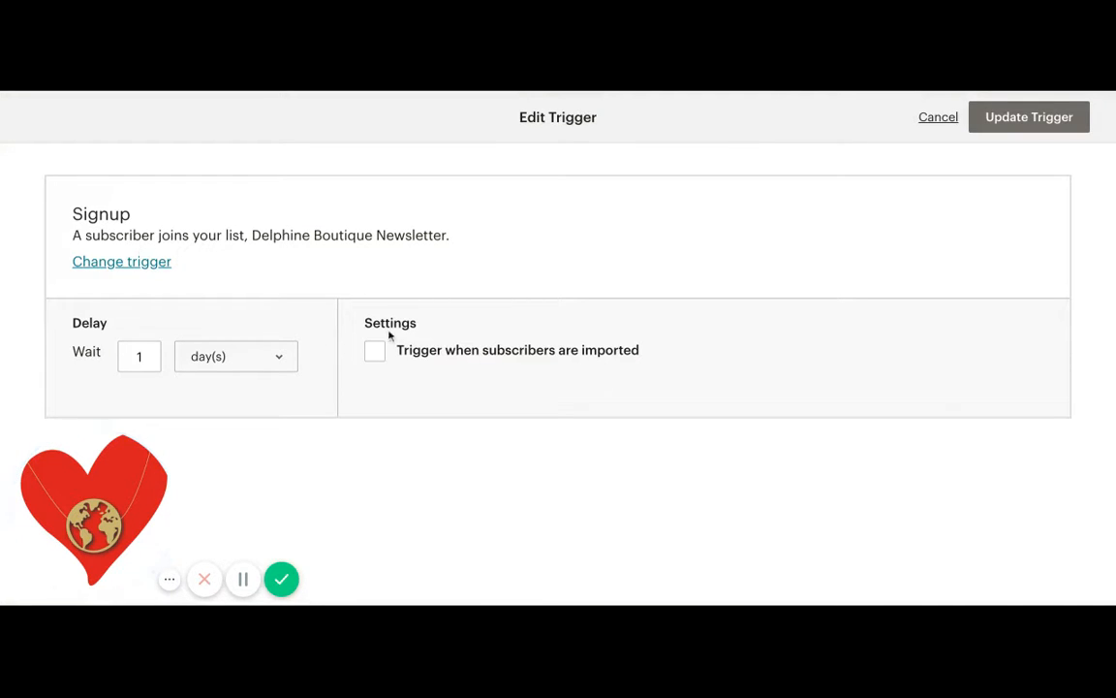
click(242, 359)
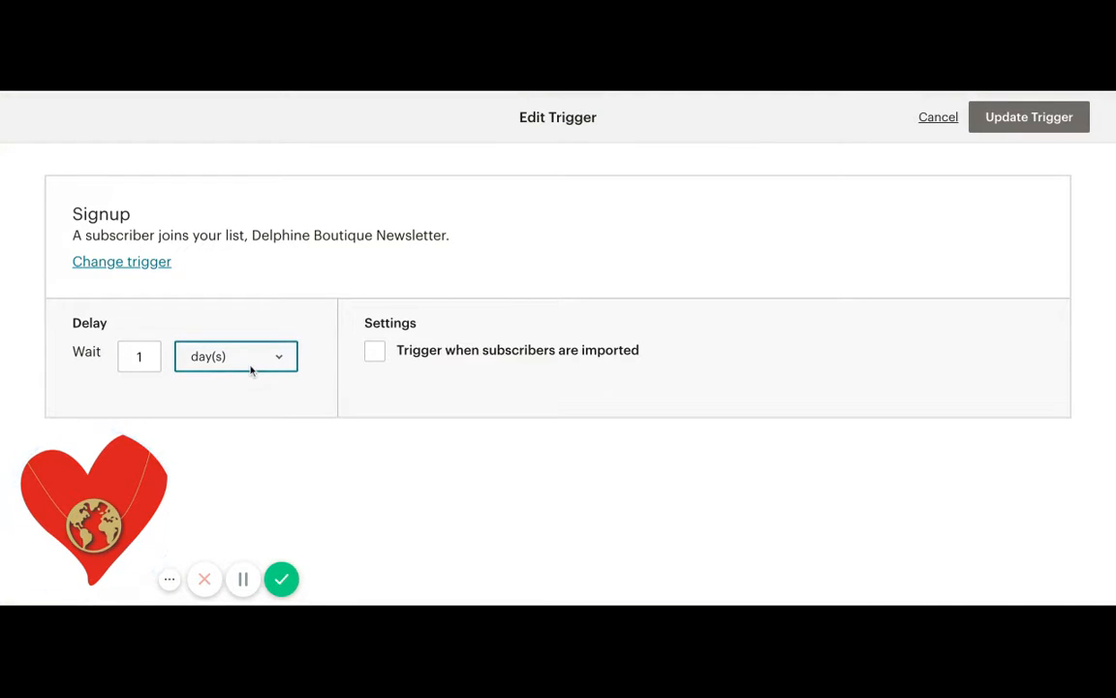
click(247, 330)
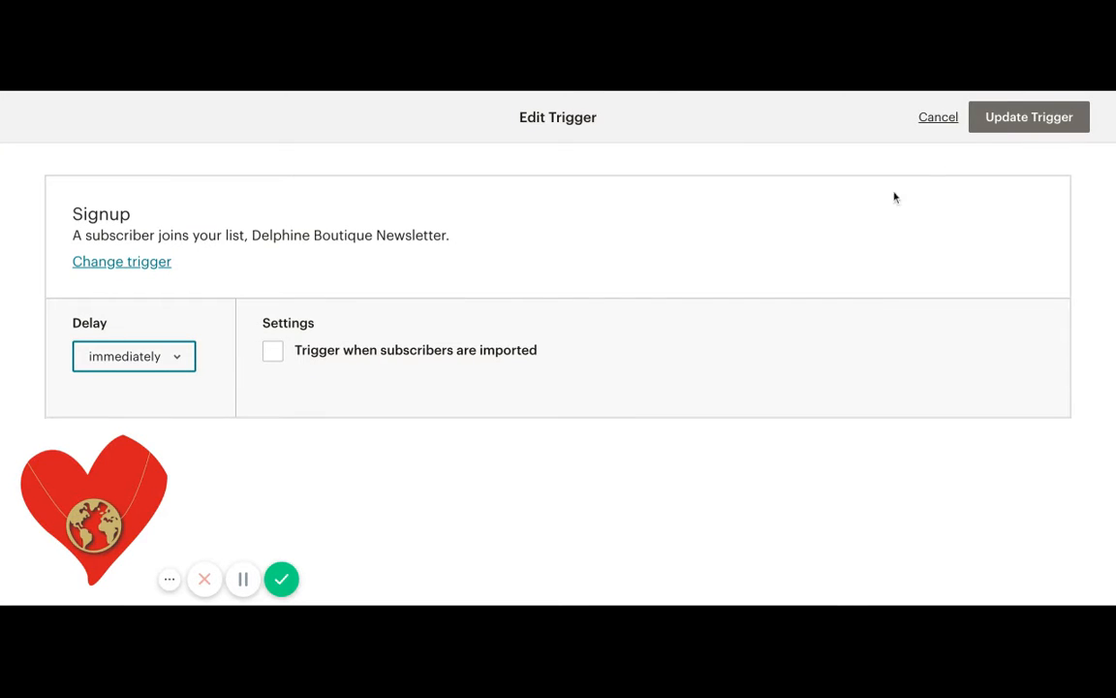
click(986, 129)
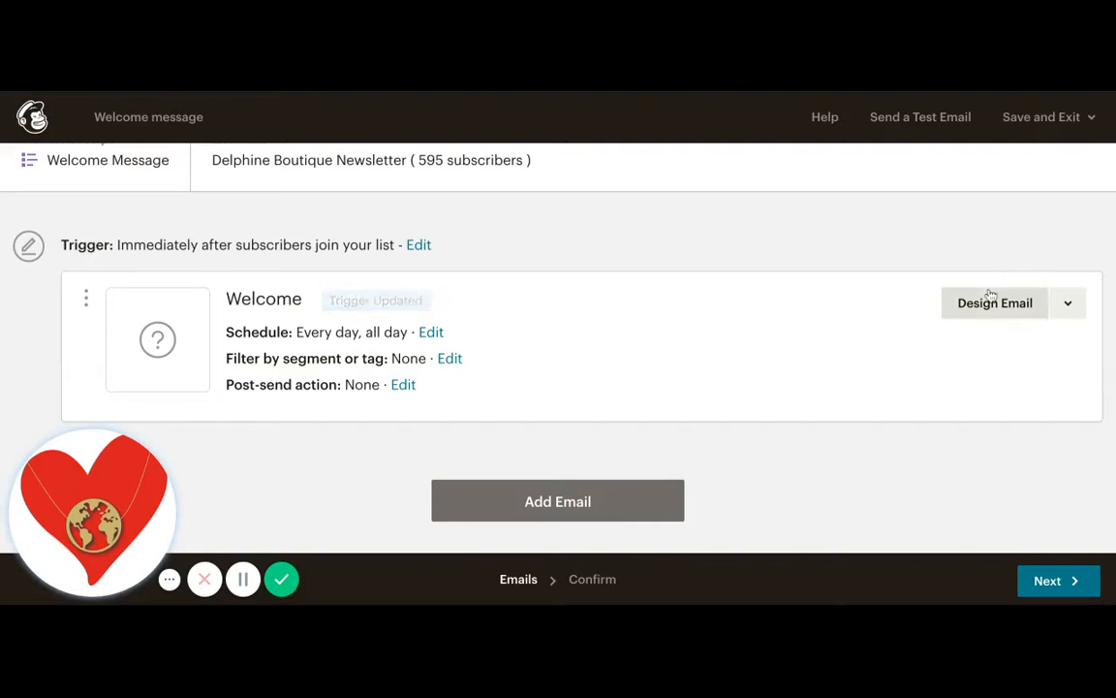
- Open the Welcome email's setup to start designing it
click(988, 321)
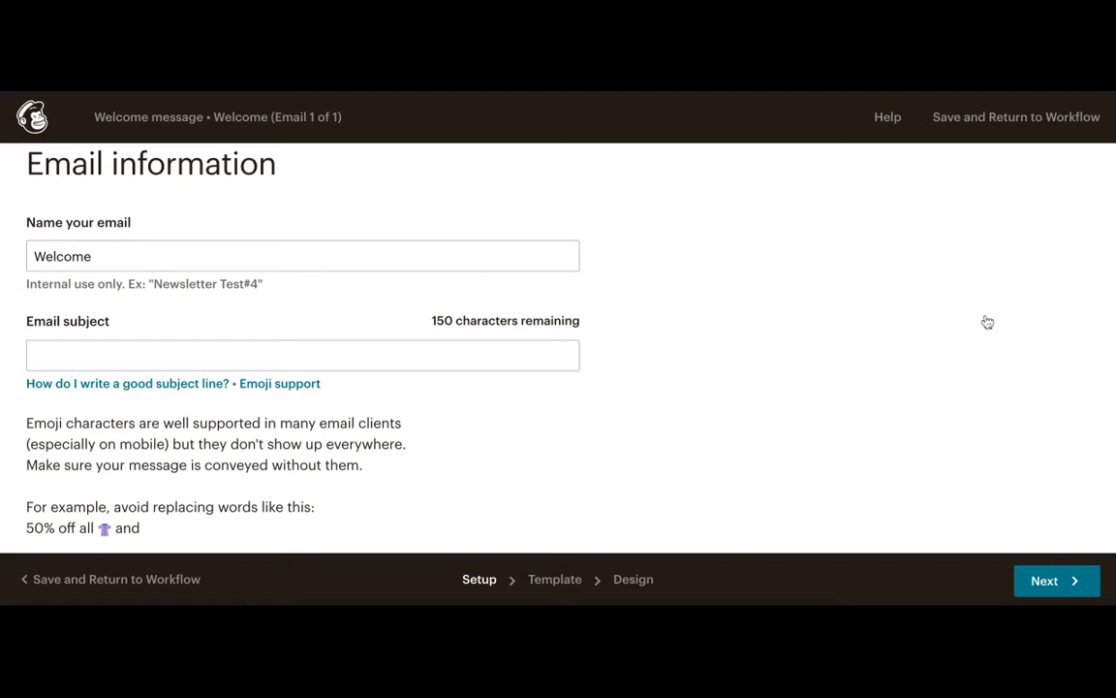
scroll(415, 284, down, 1)
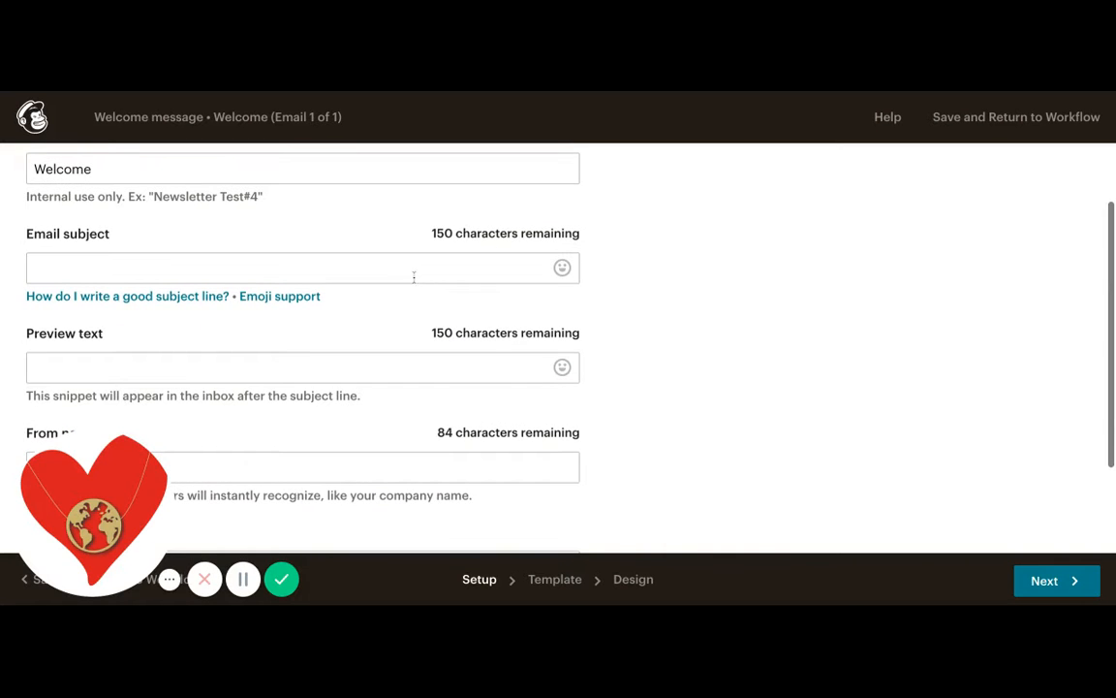
click(413, 272)
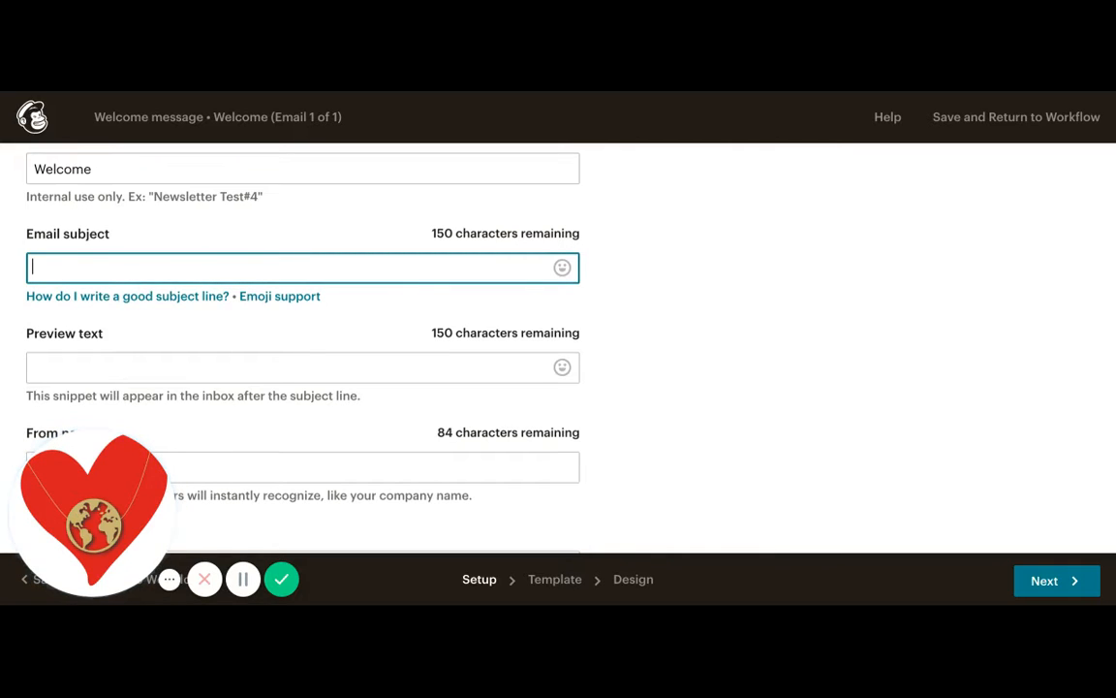
text(Re:)
key(BackSpace)
key(BackSpace)
key(BackSpace)
key(BackSpace)
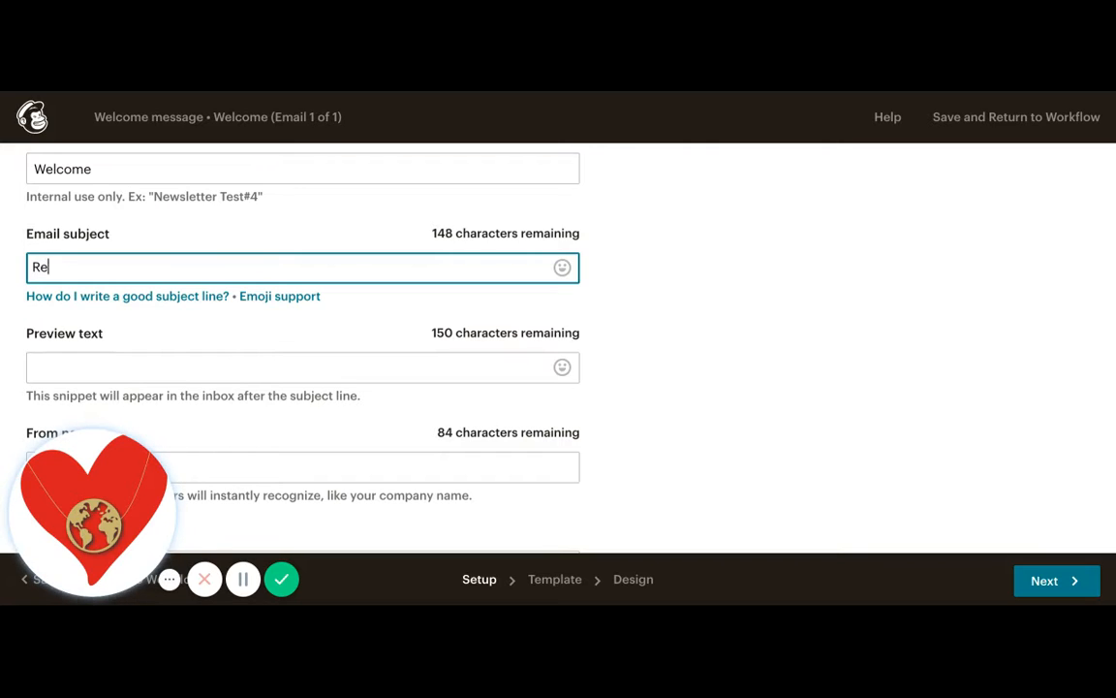
- Enter the subject line starting with a kissing-face emoji: 'Yay! We're now besties! Open this email for your bestie savings!'
click(562, 268)
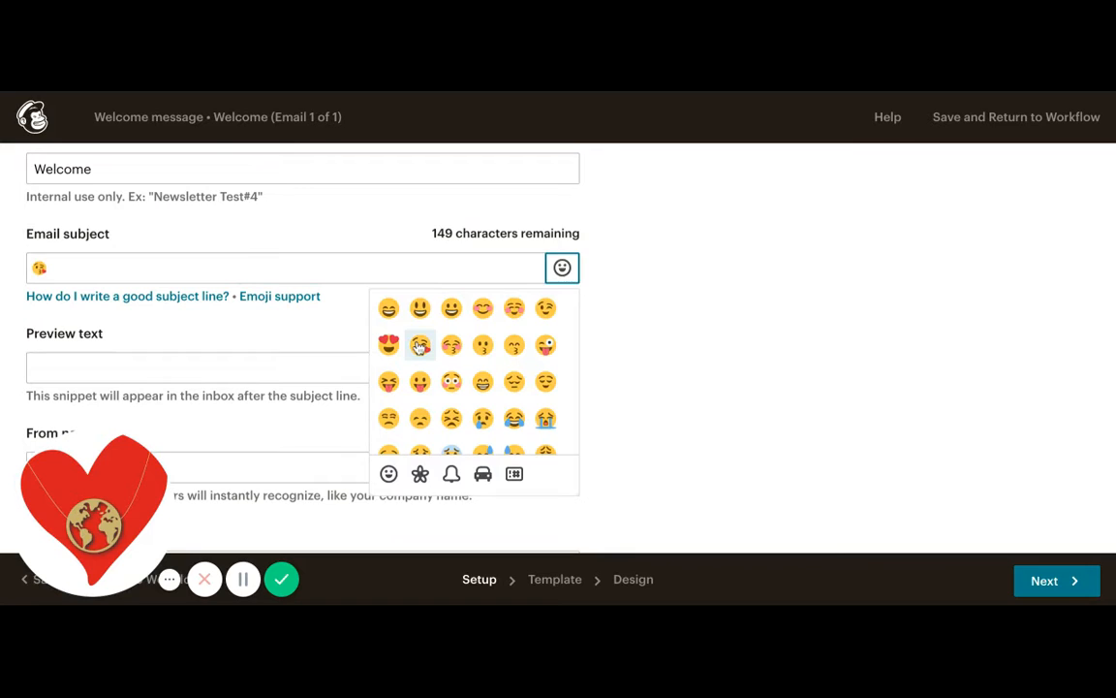
click(200, 268)
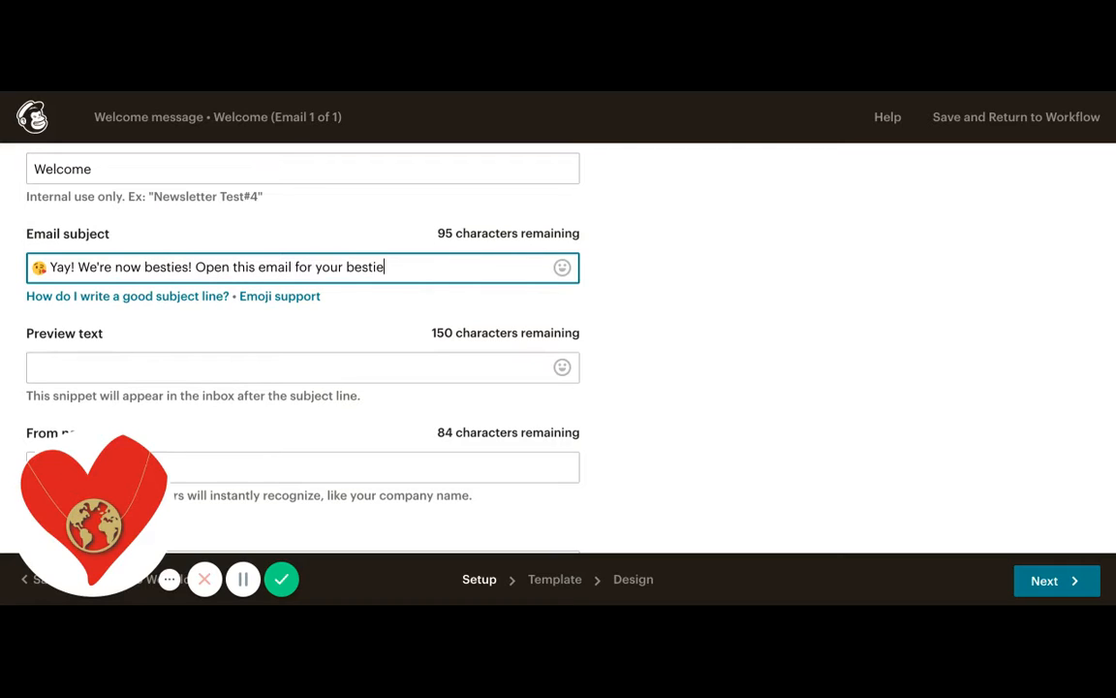
text(ings!)
- Append a kissing-face emoji to the end of the email subject
click(562, 267)
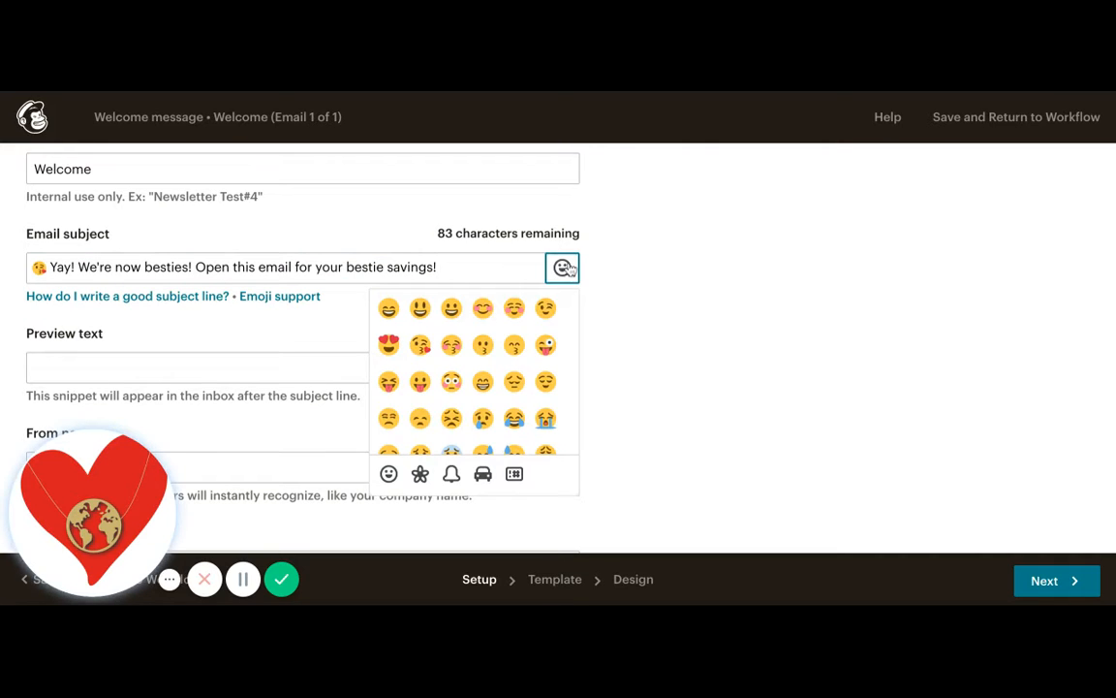
click(419, 349)
click(315, 347)
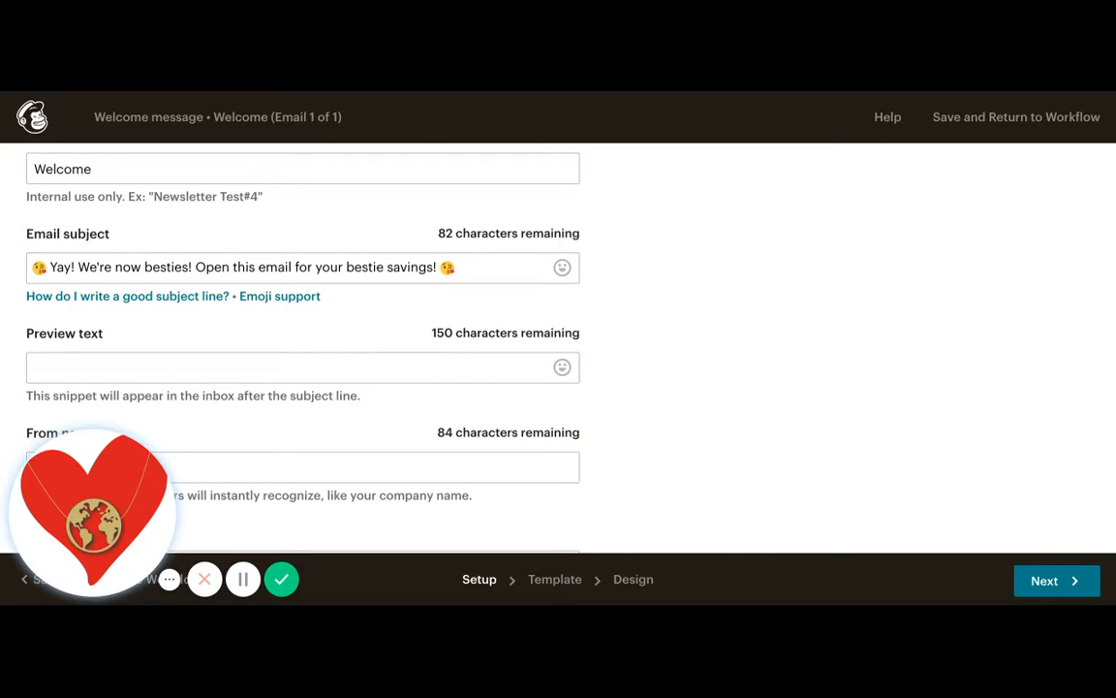
- Move 'Open this email for your bestie savings!' and its emoji from the subject into the preview text
click(247, 364)
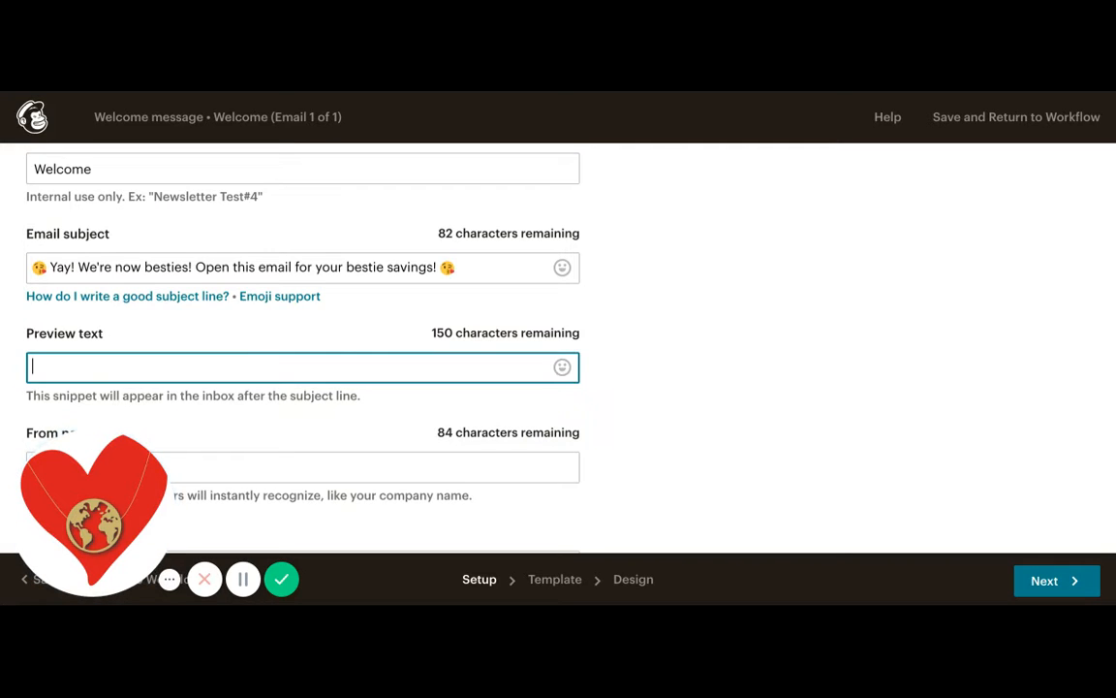
scroll(244, 367, down, 1)
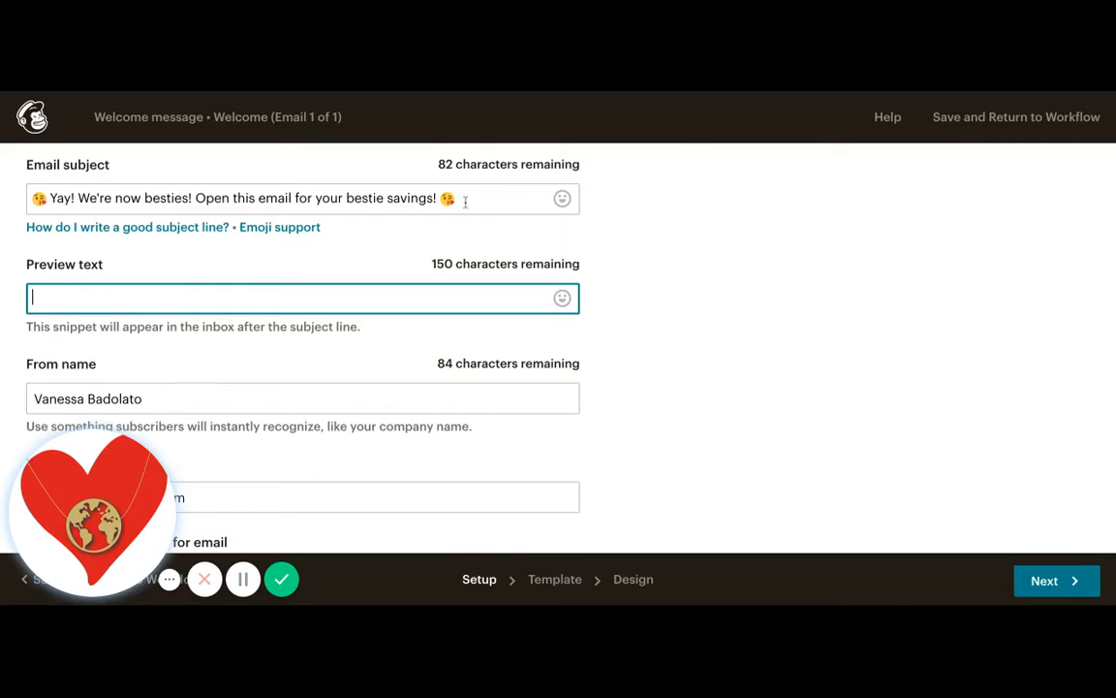
drag(463, 200, 196, 200)
key(ctrl+c)
key(BackSpace)
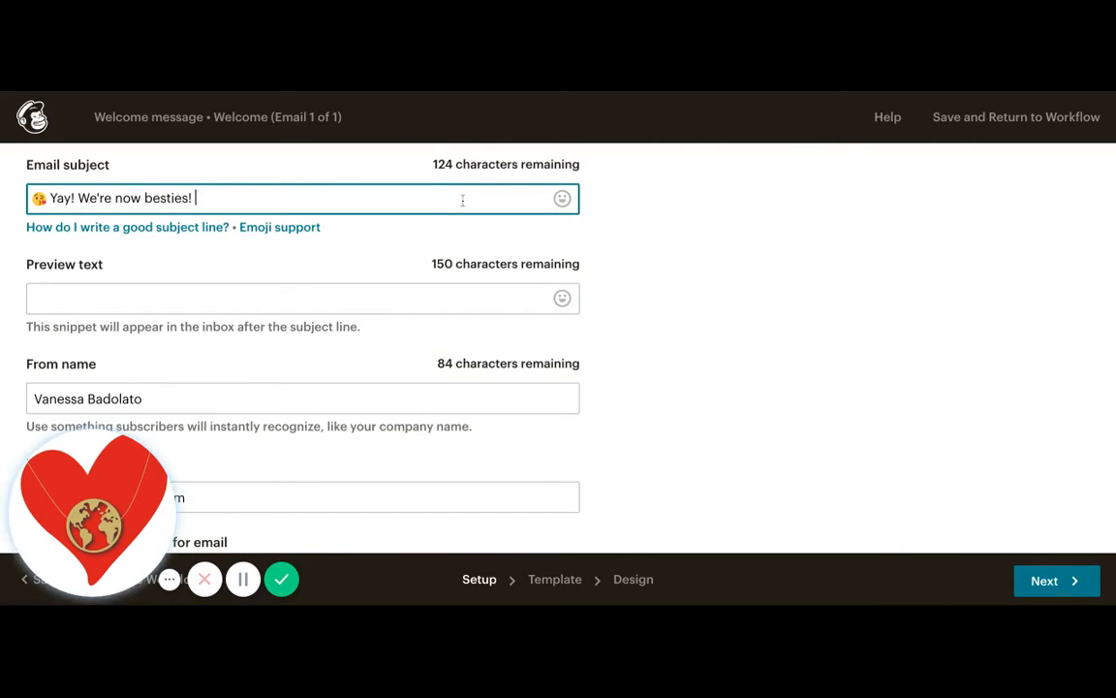
click(179, 298)
key(ctrl+v)
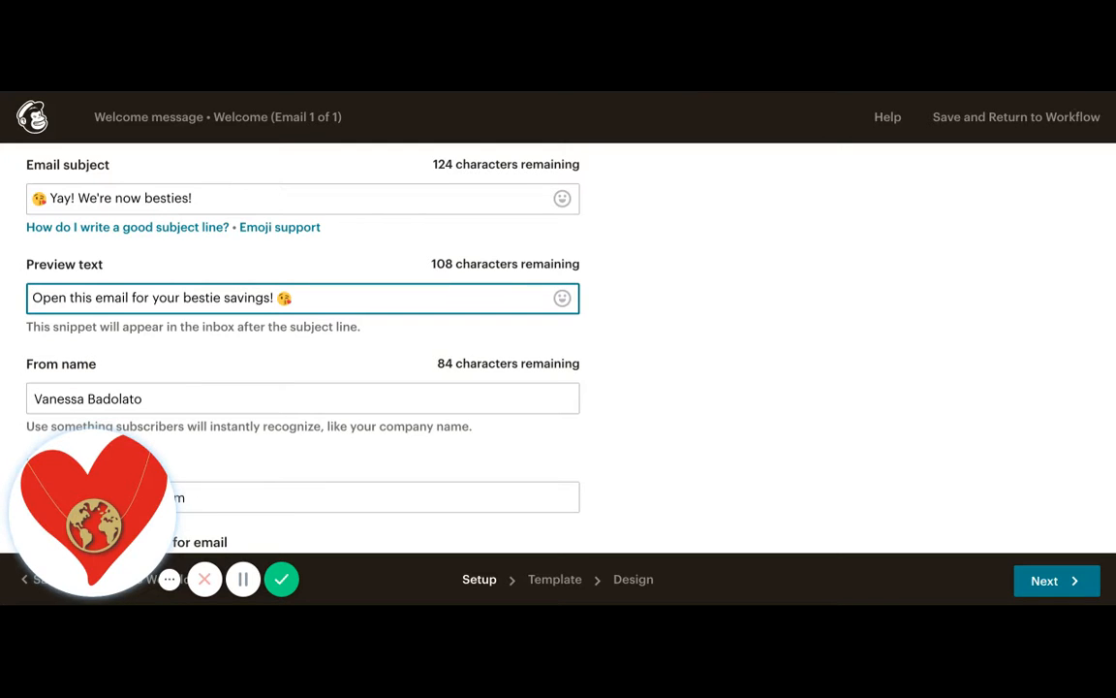
- Shorten the From name to the sender's first name only and continue to template selection
scroll(258, 395, down, 1)
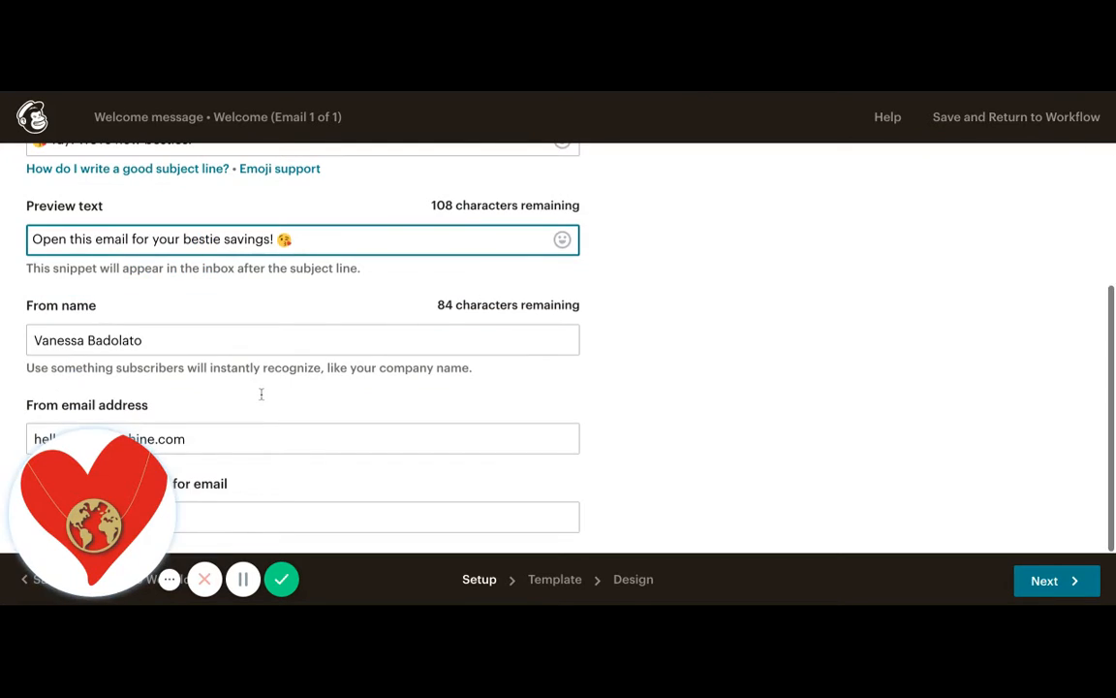
click(124, 449)
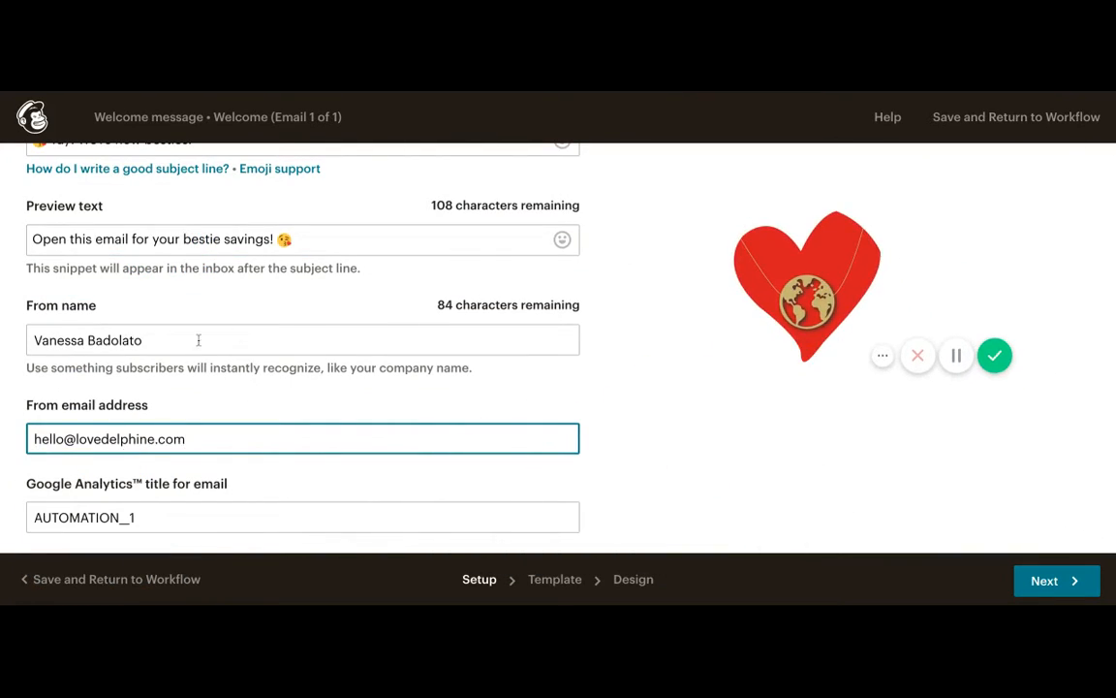
click(129, 340)
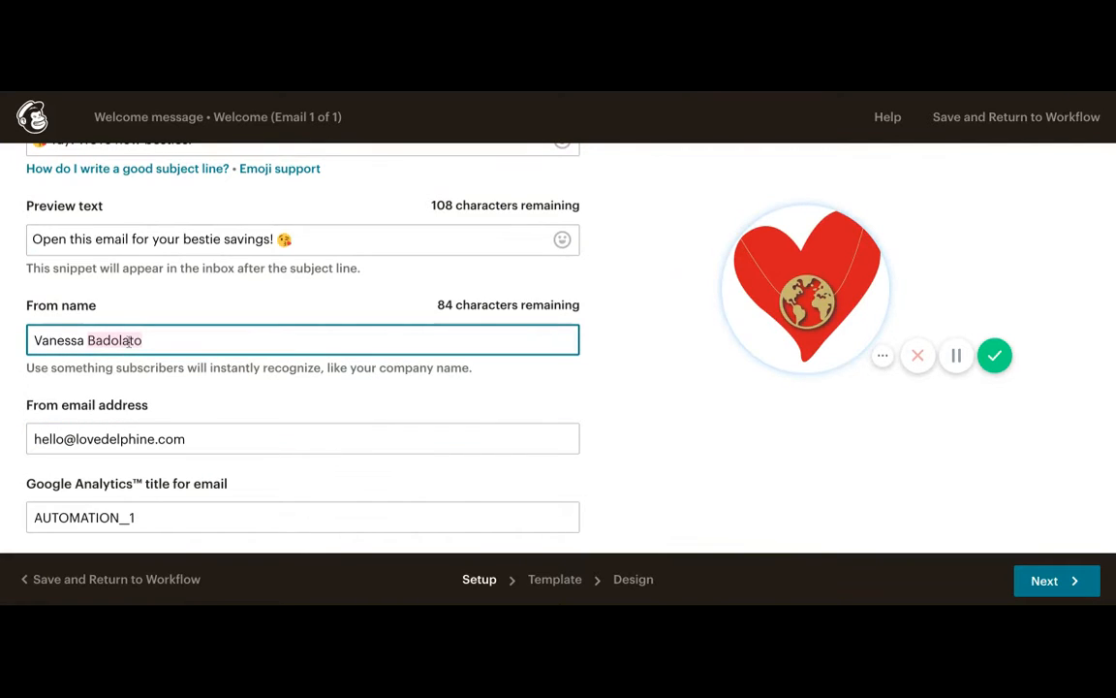
key(BackSpace)
key(BackSpace)
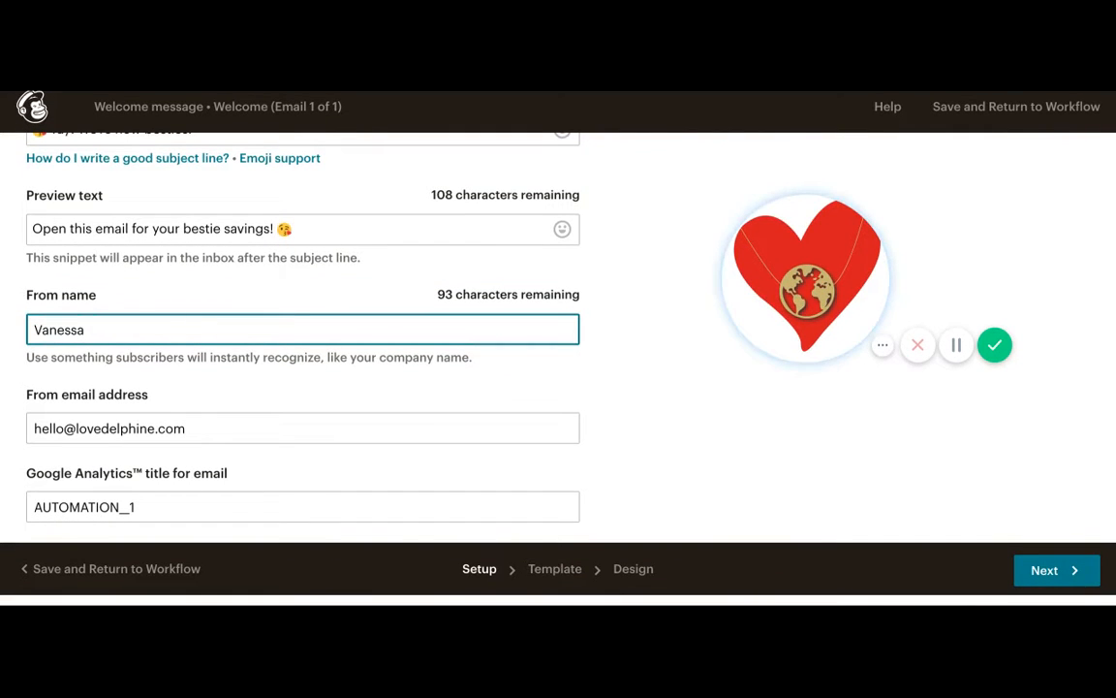
click(1039, 569)
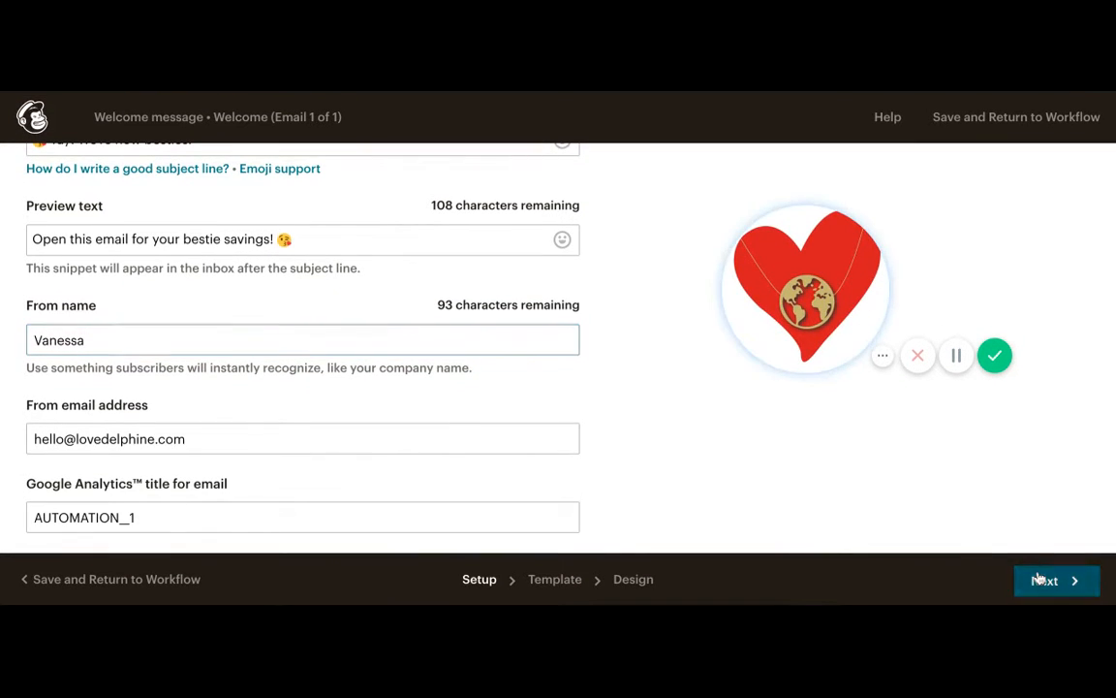
click(1038, 580)
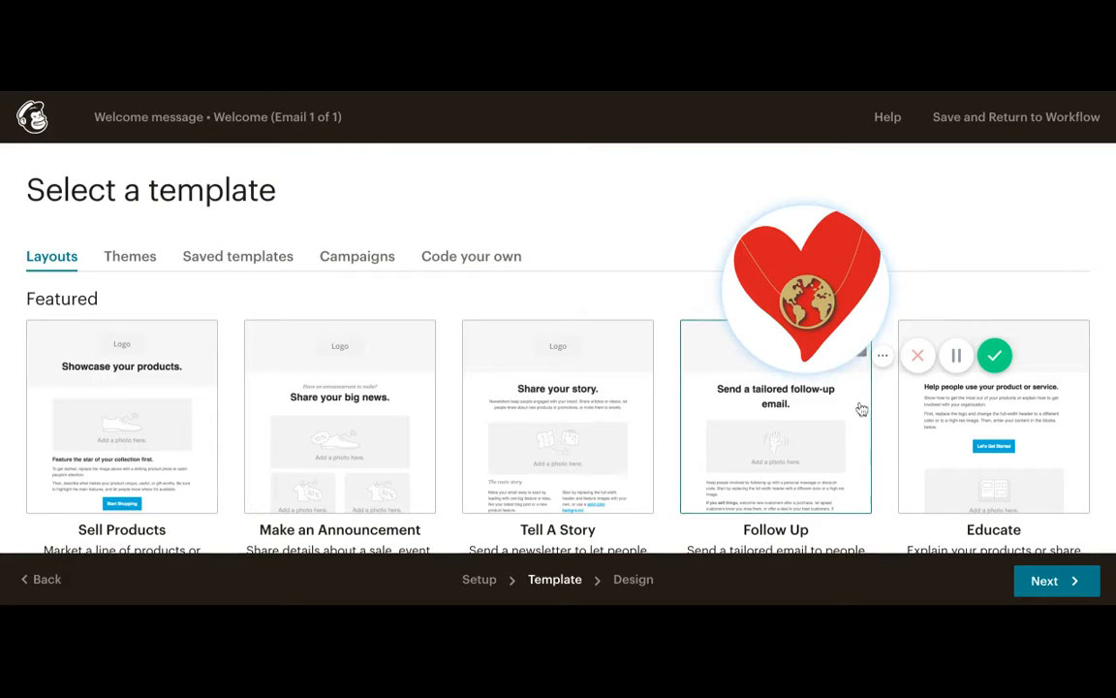
- Browse the featured layouts and themes available as email templates
drag(829, 279, 828, 172)
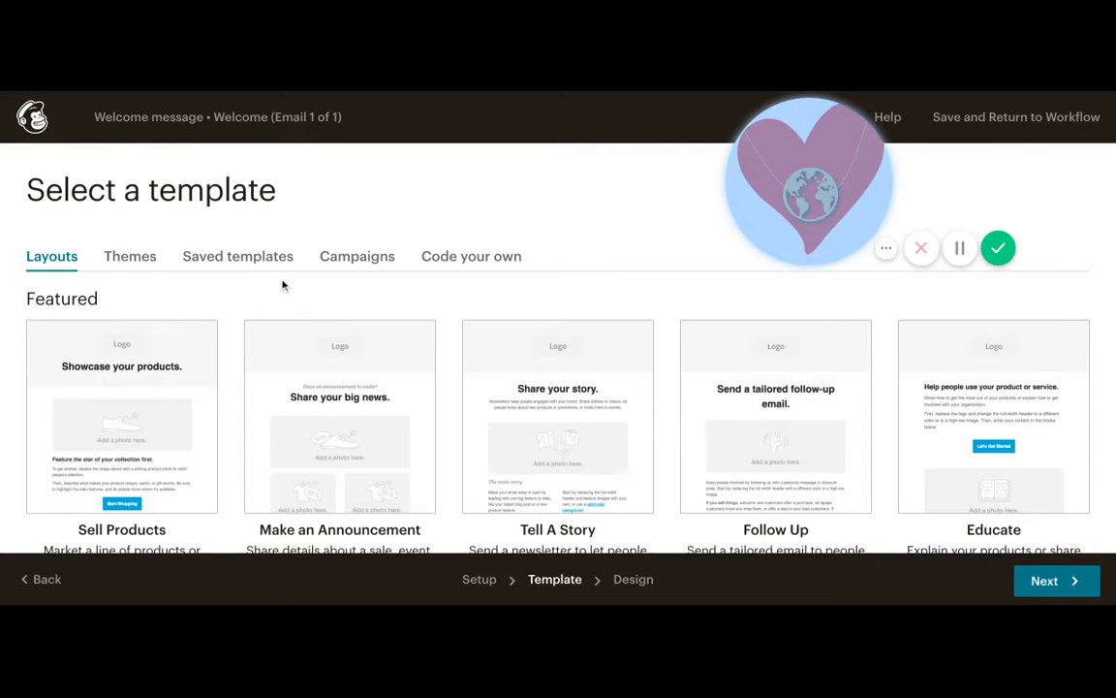
scroll(283, 285, down, 5)
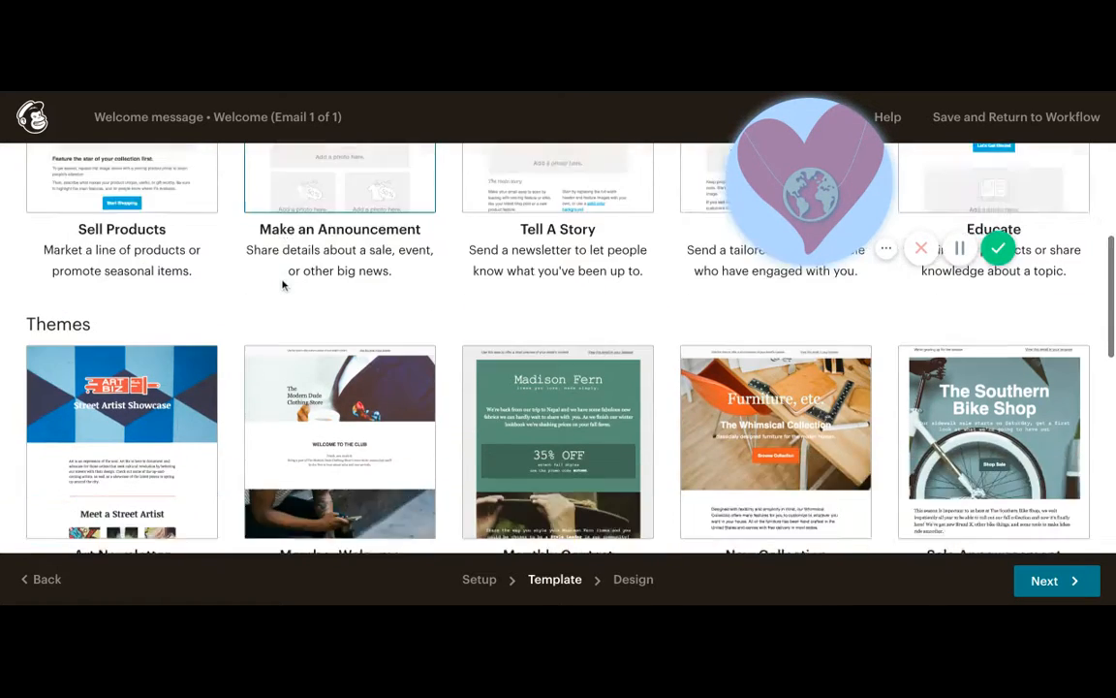
scroll(283, 285, down, 2)
scroll(283, 285, up, 5)
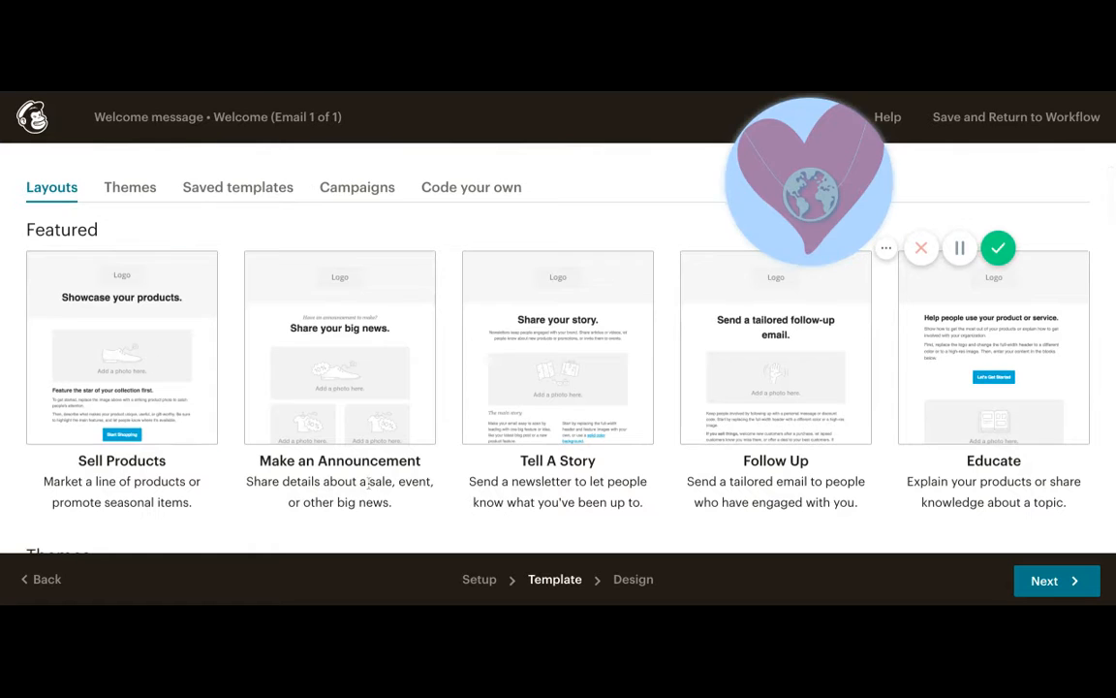
- Scroll down to review the Themes and Basic template sections
scroll(369, 481, down, 5)
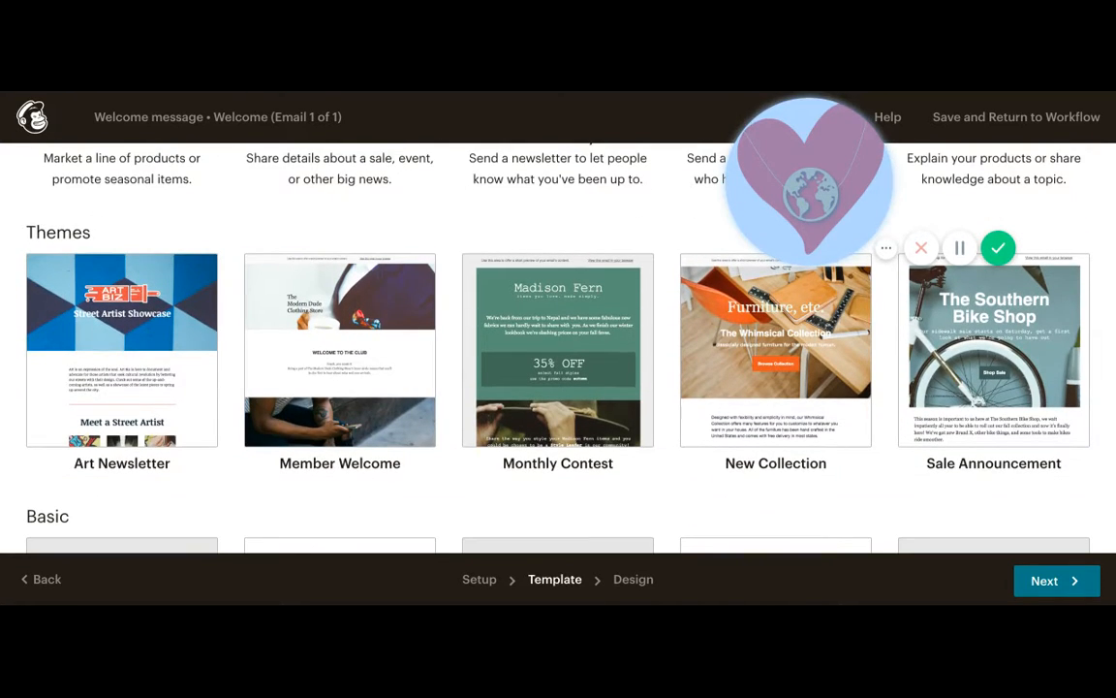
scroll(339, 456, down, 3)
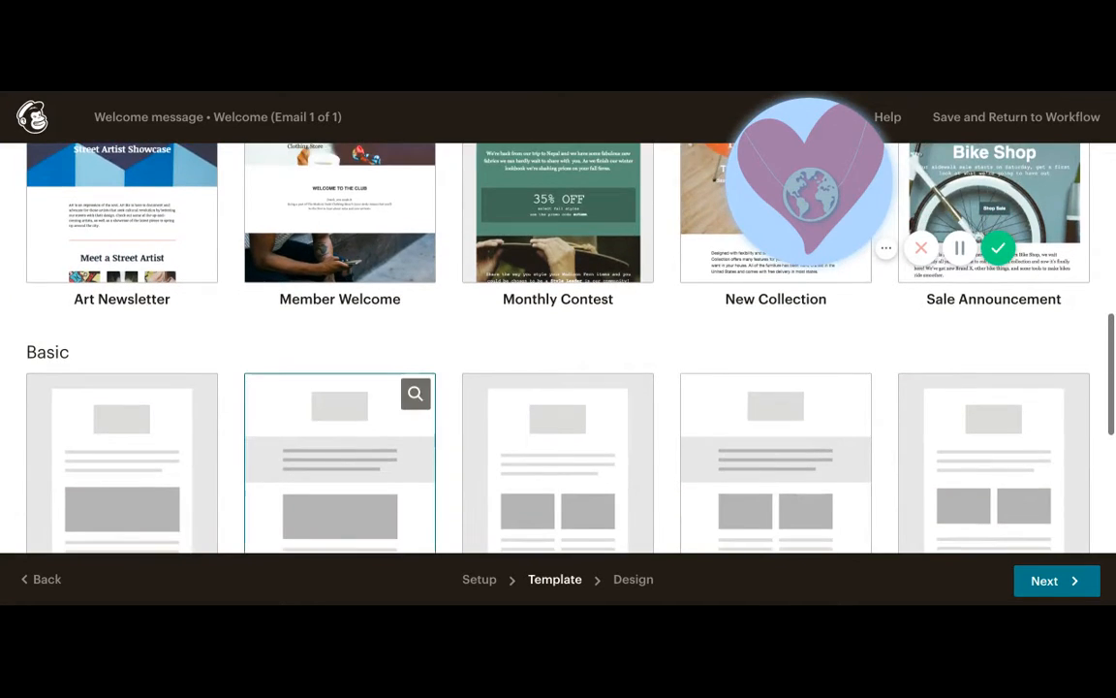
scroll(339, 455, down, 3)
scroll(339, 456, down, 3)
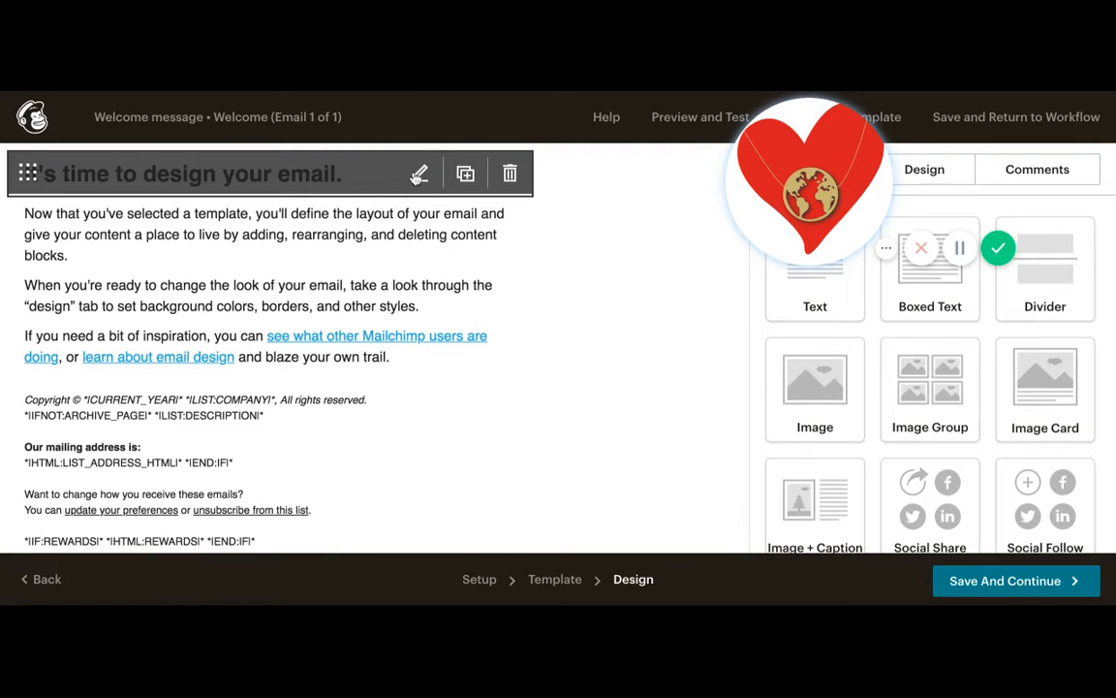
- Replace the email heading text with 'Thank you!' and save the block
click(418, 174)
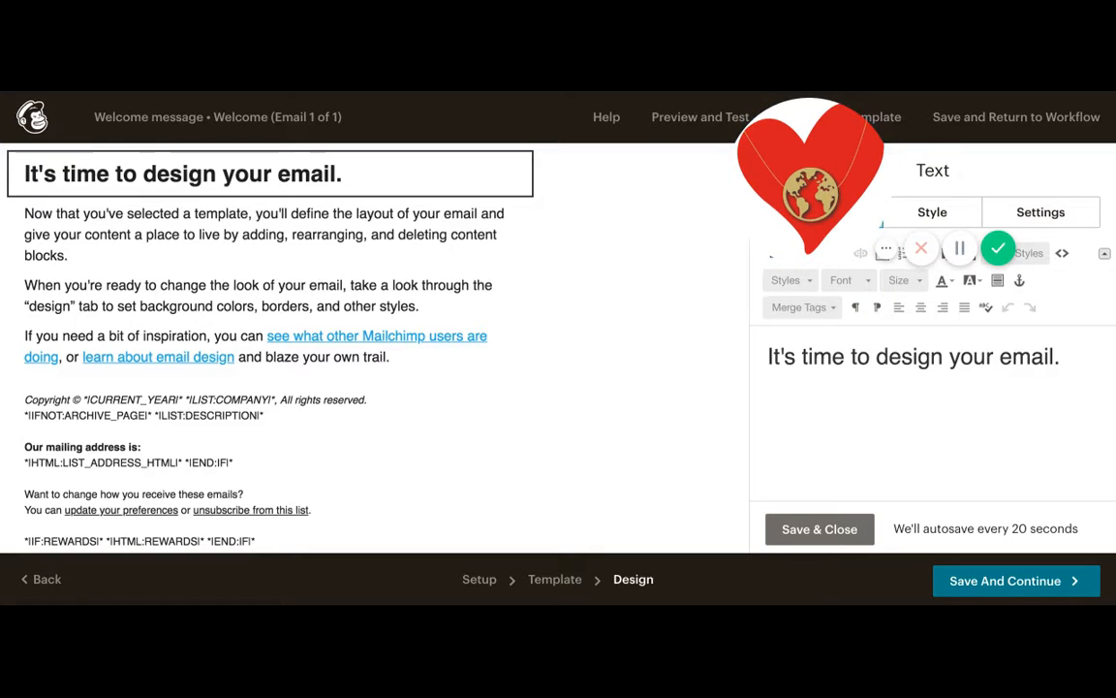
triple_click(799, 357)
text(T)
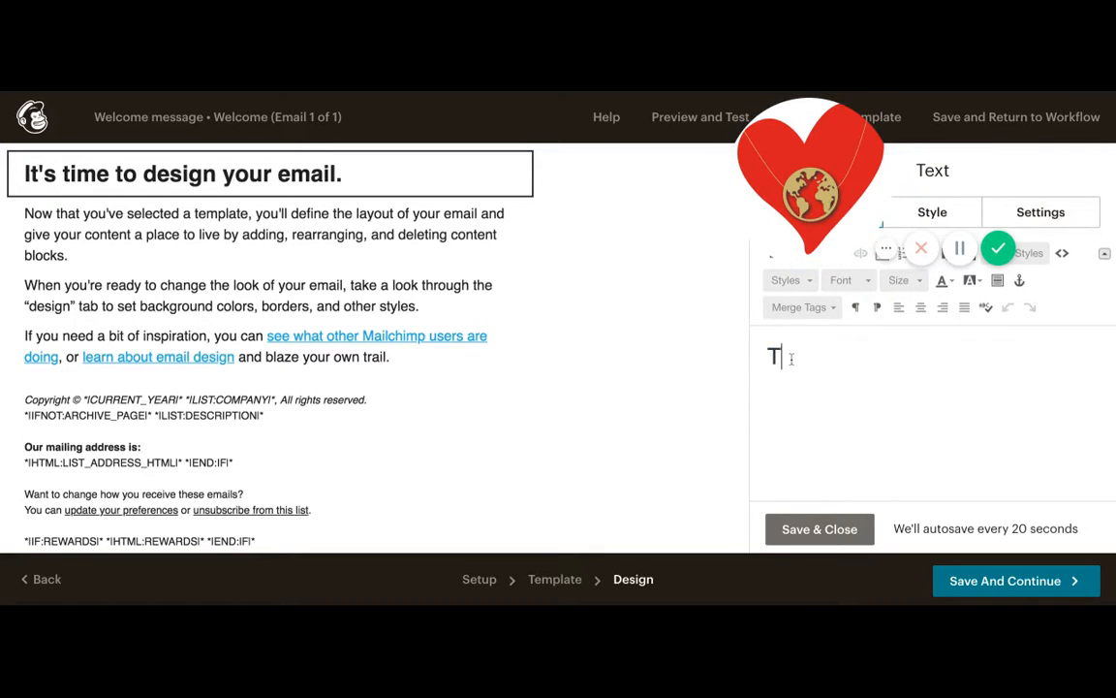
text(hank you!)
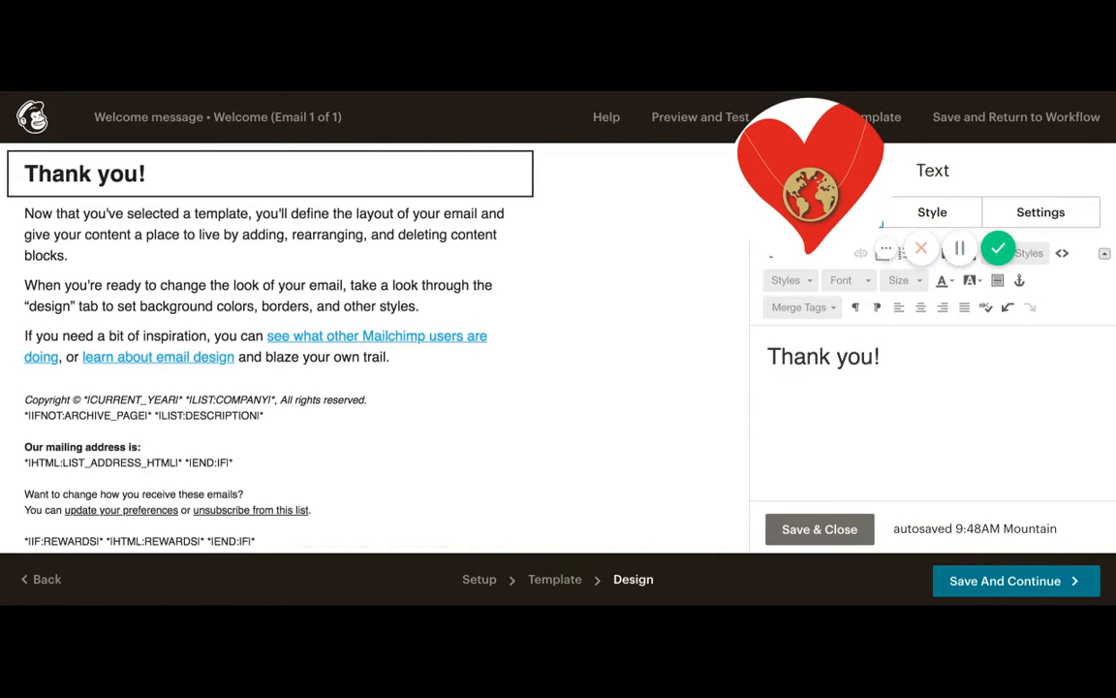
mouse_move(335, 182)
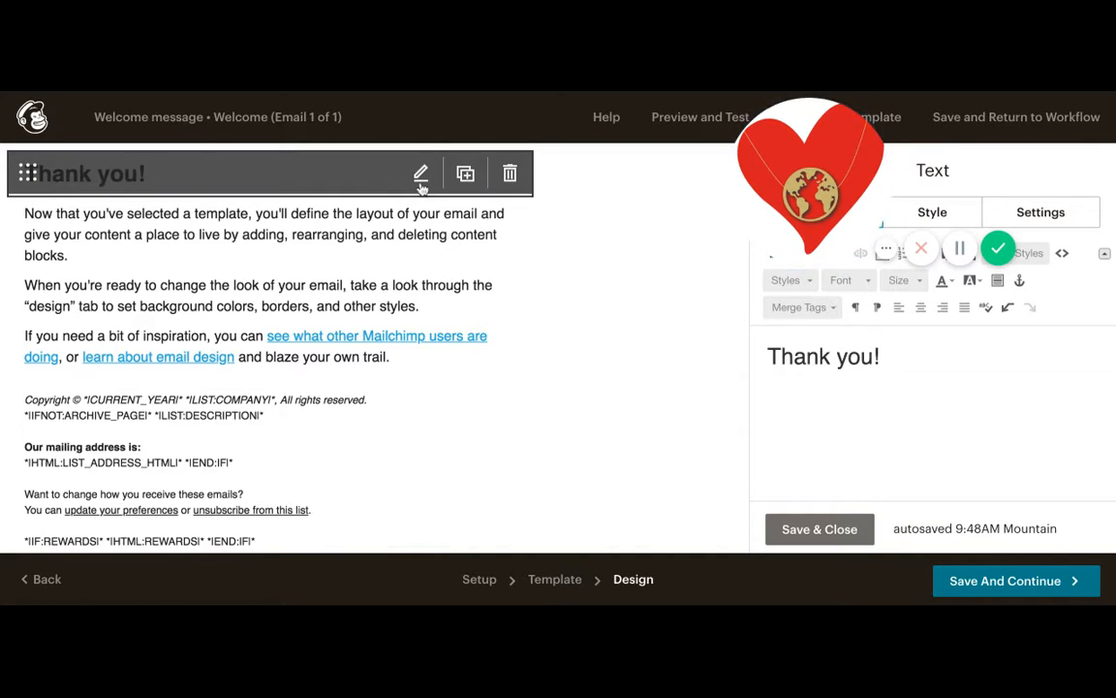
click(790, 525)
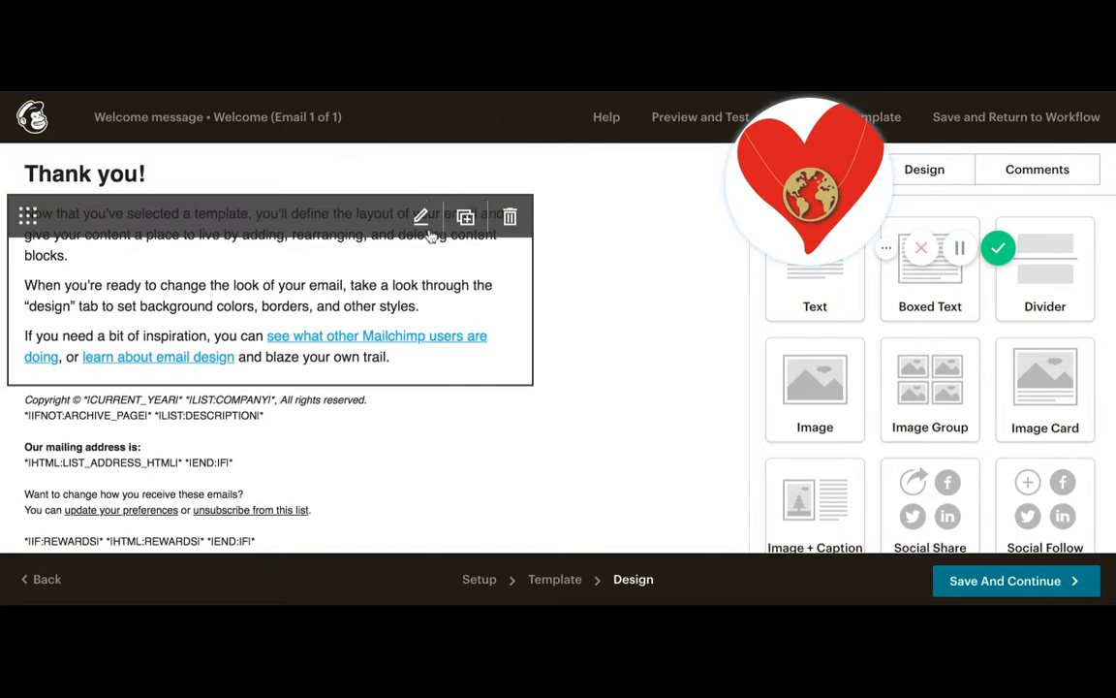
- Replace the body text with 'Welcome to my email list!' and 'I can't wait to spoil you with coupon codes, pre-sales and other fun stuff!'
click(421, 219)
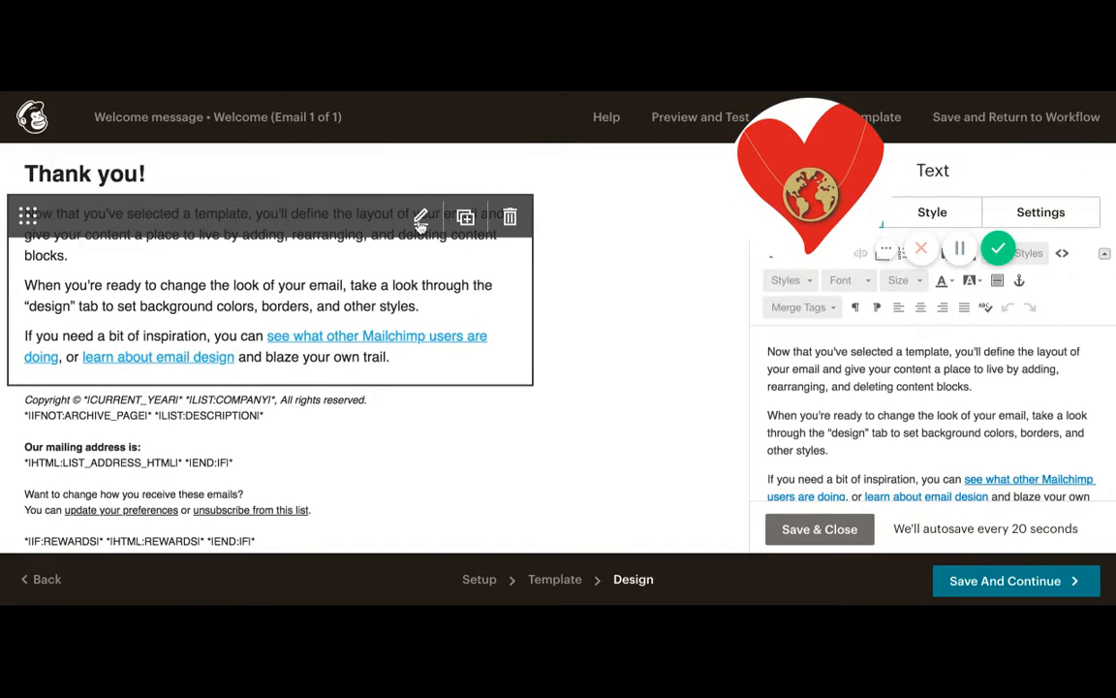
scroll(820, 445, down, 2)
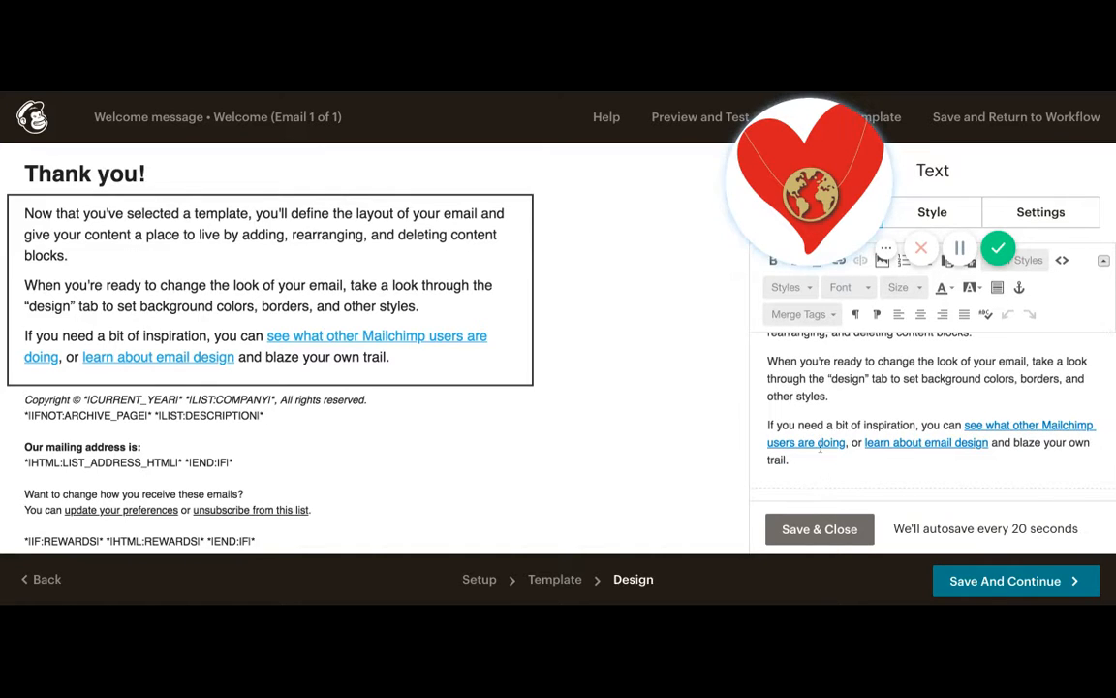
drag(810, 460, 807, 228)
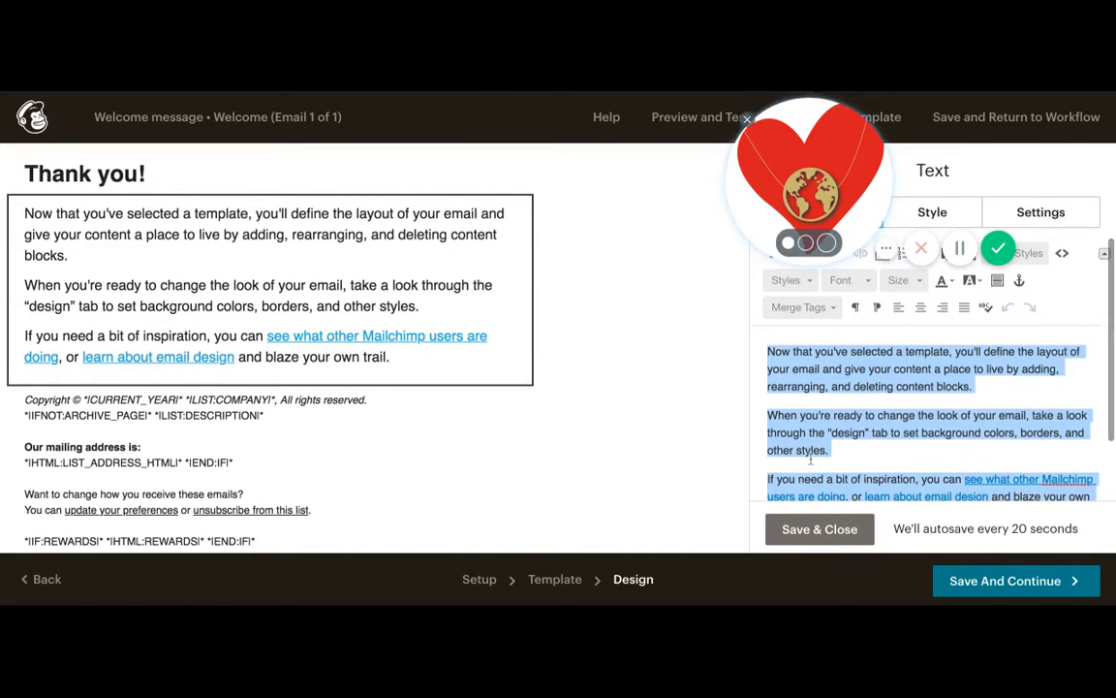
key(BackSpace)
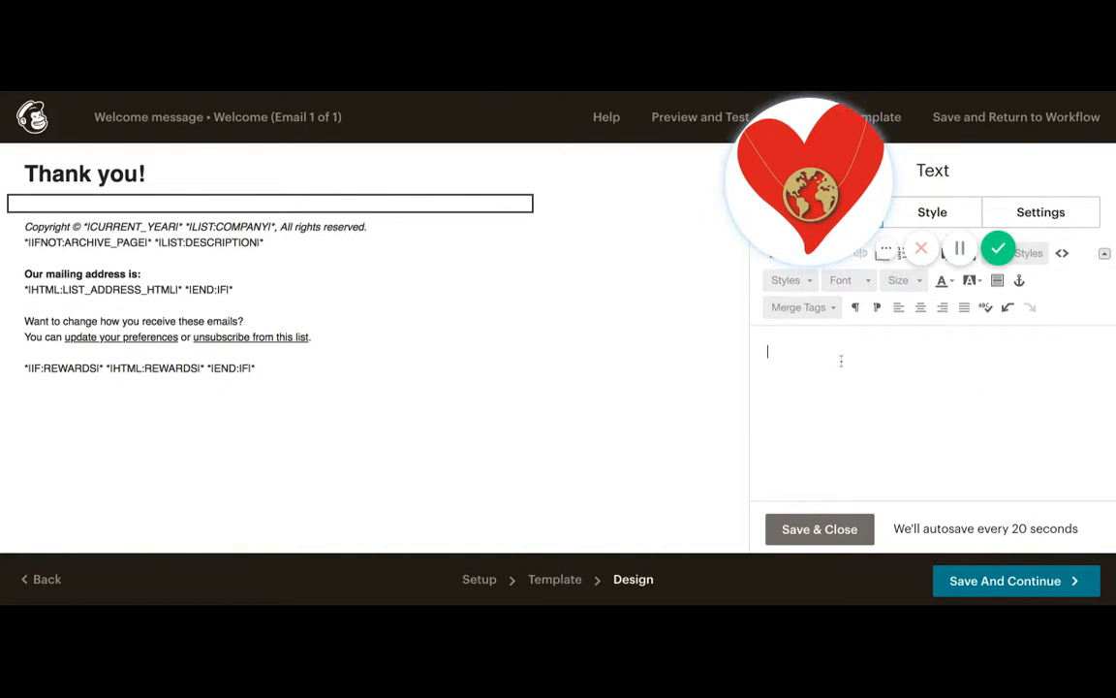
text(Welcome )
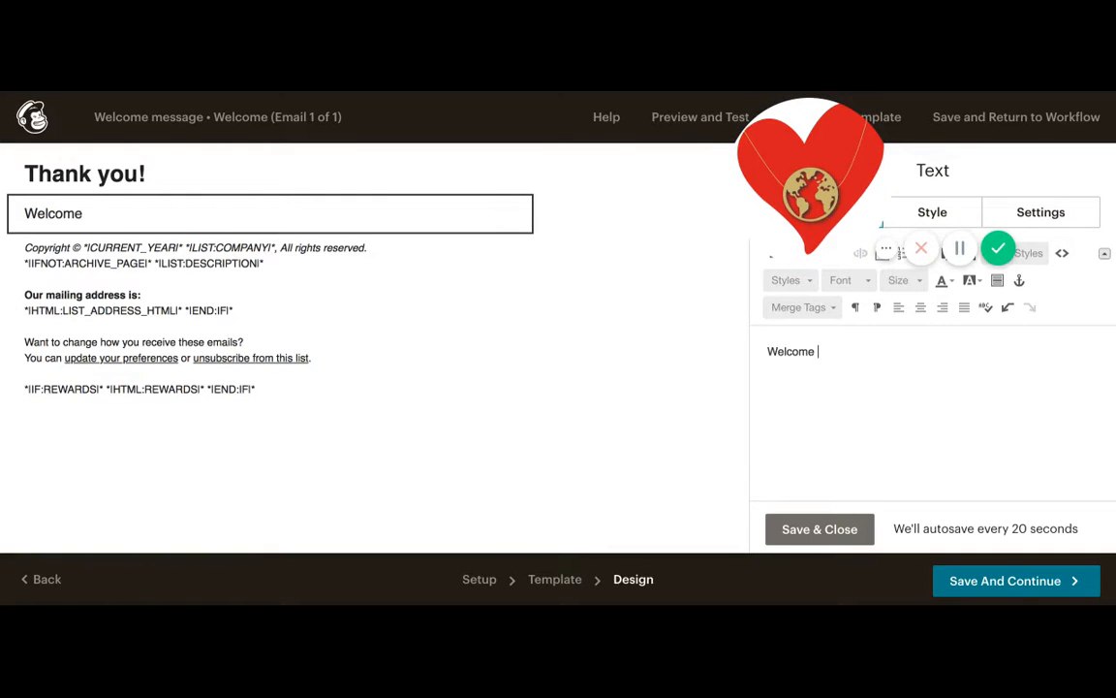
text(to my email lis)
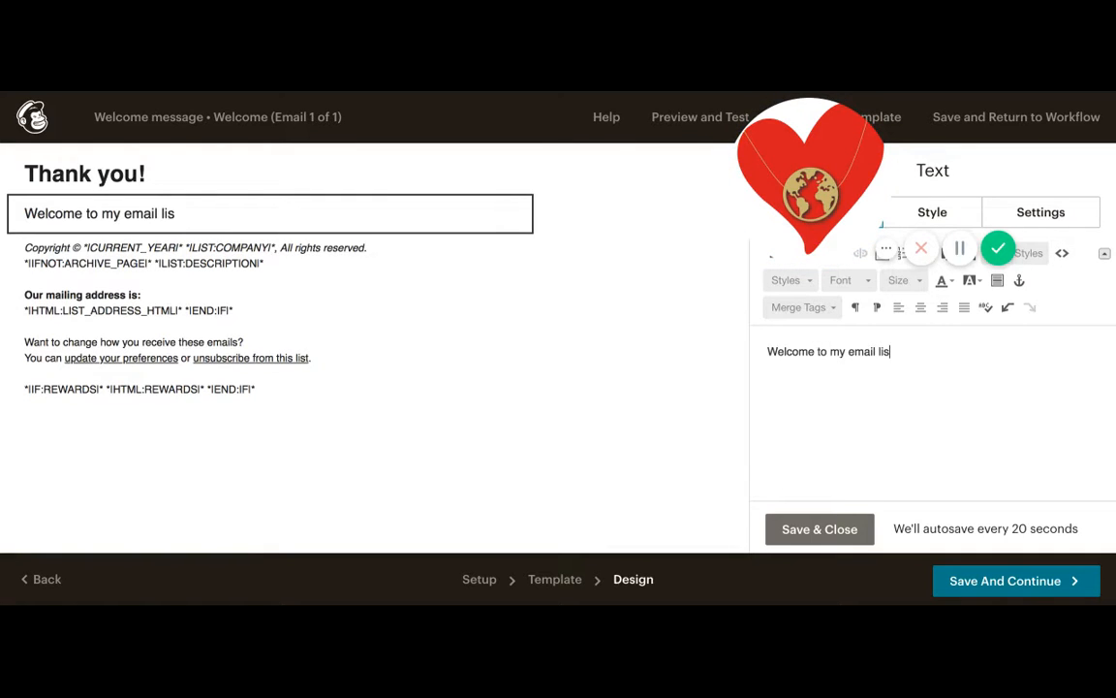
text(t!)
key(Return)
key(Return)
text(I c)
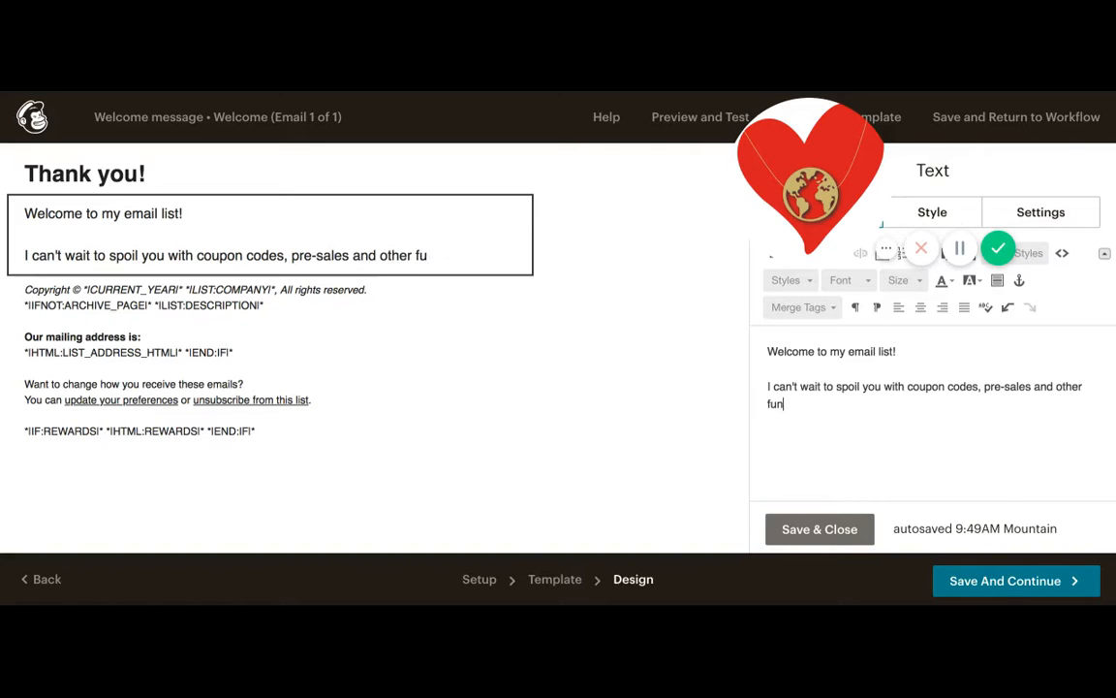
- Add the line 'Use coupon code WELCOME20 for 20% off your next order!' to the body and save the block
key(Return)
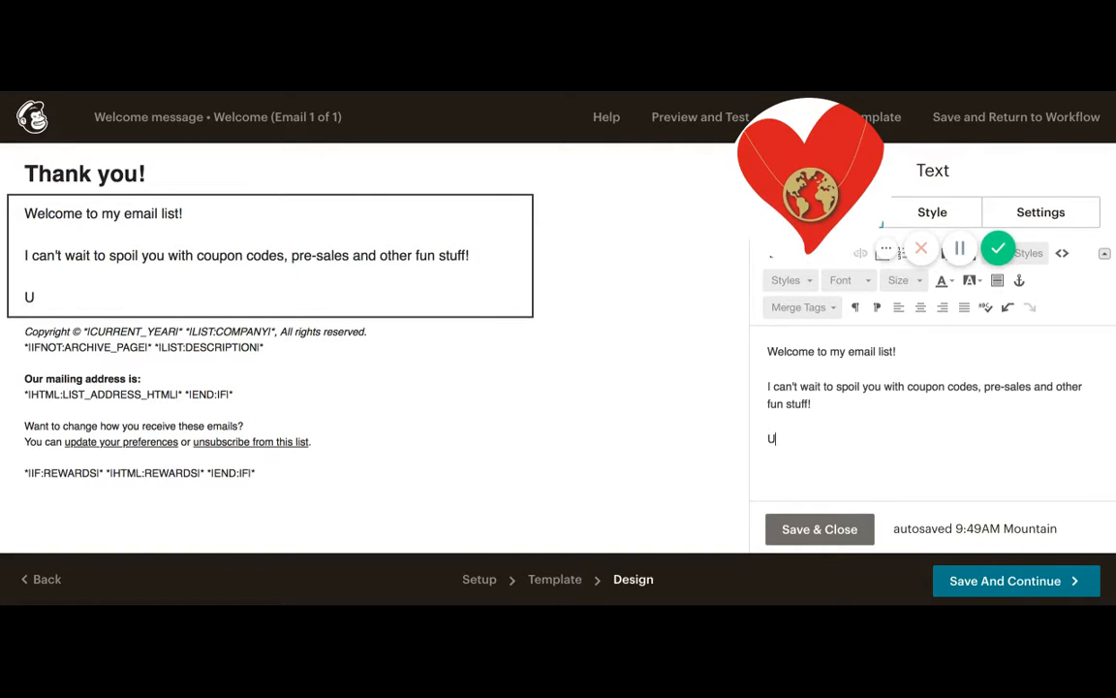
text(Use coupon code W)
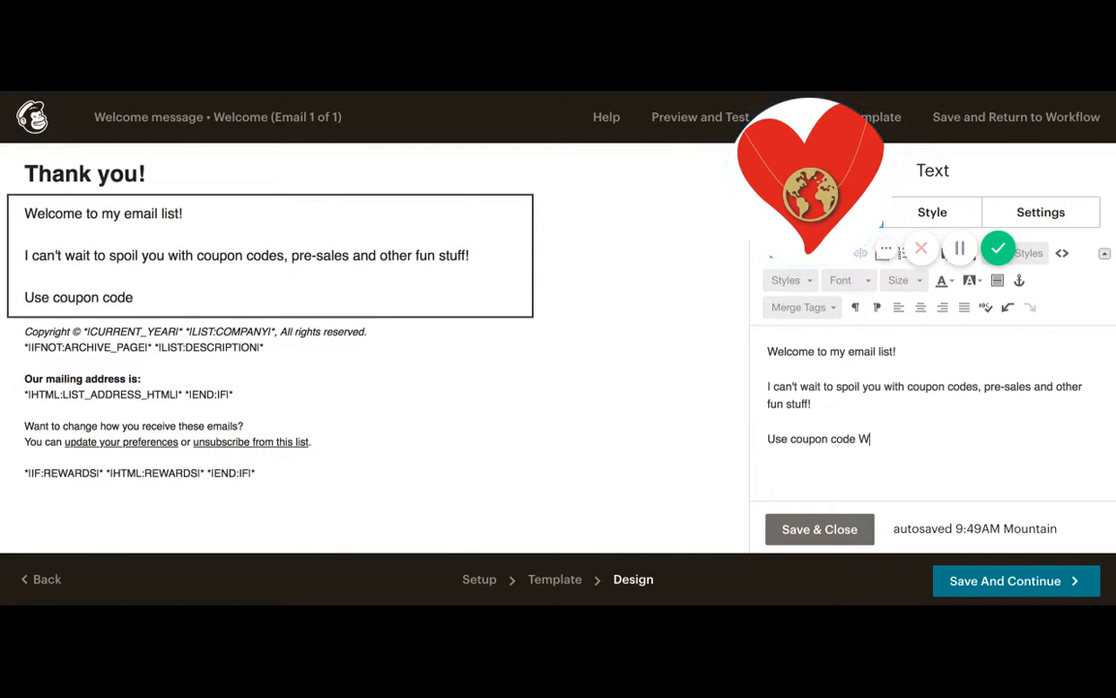
text(ELCOME20 )
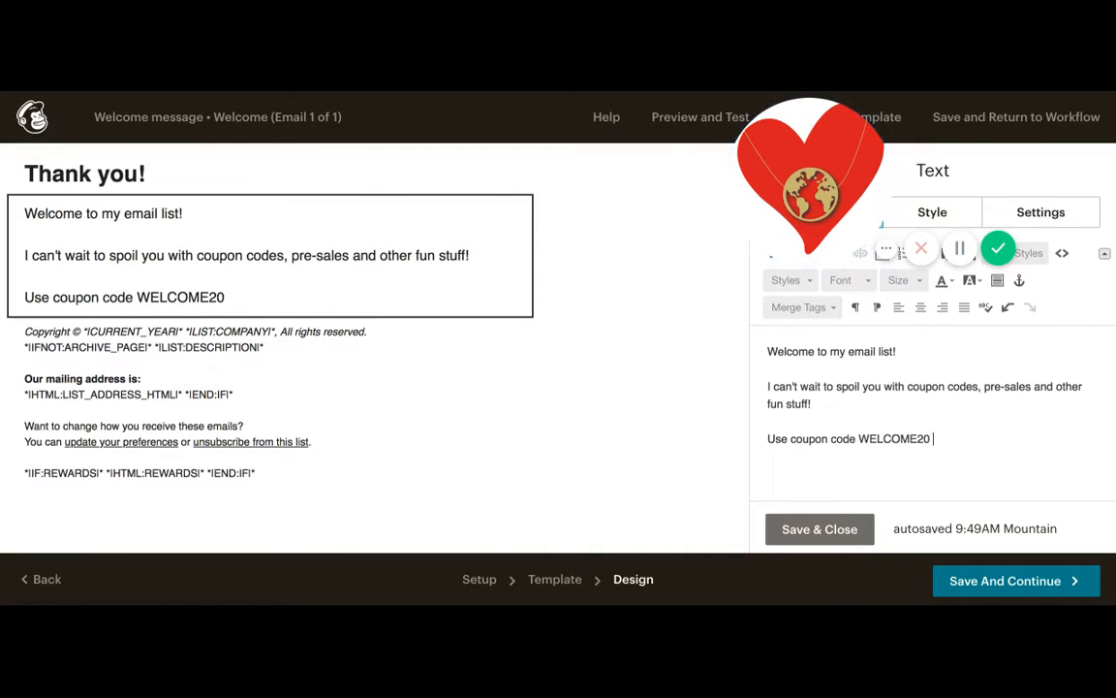
text(for you)
key(BackSpace)
key(BackSpace)
key(BackSpace)
key(BackSpace)
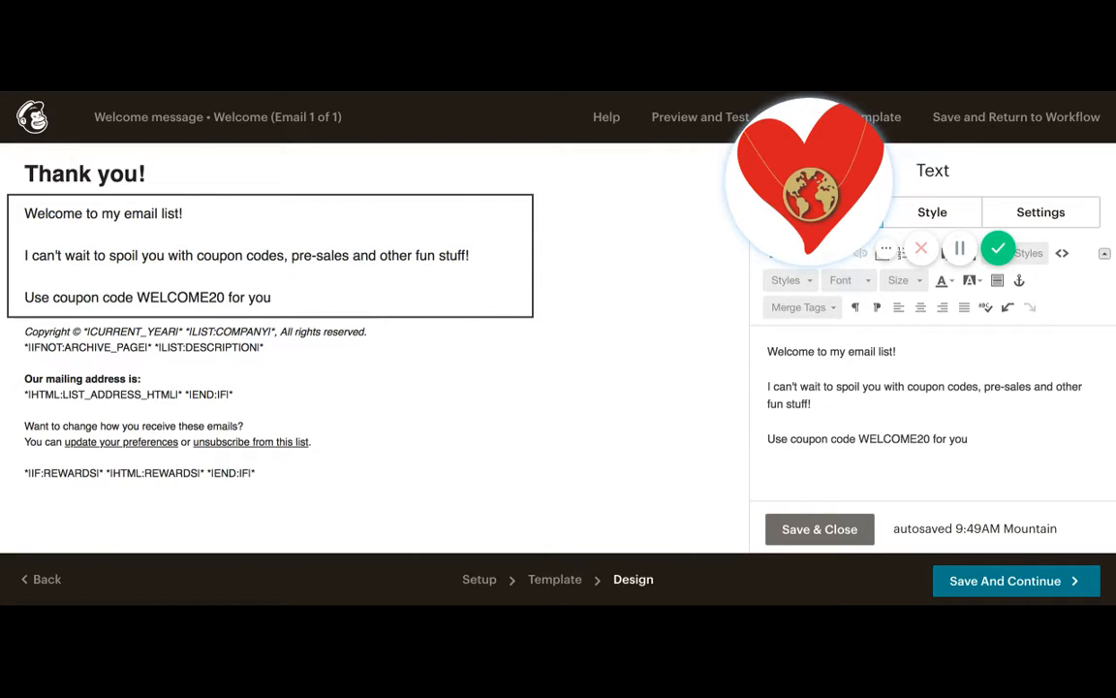
text(20% off)
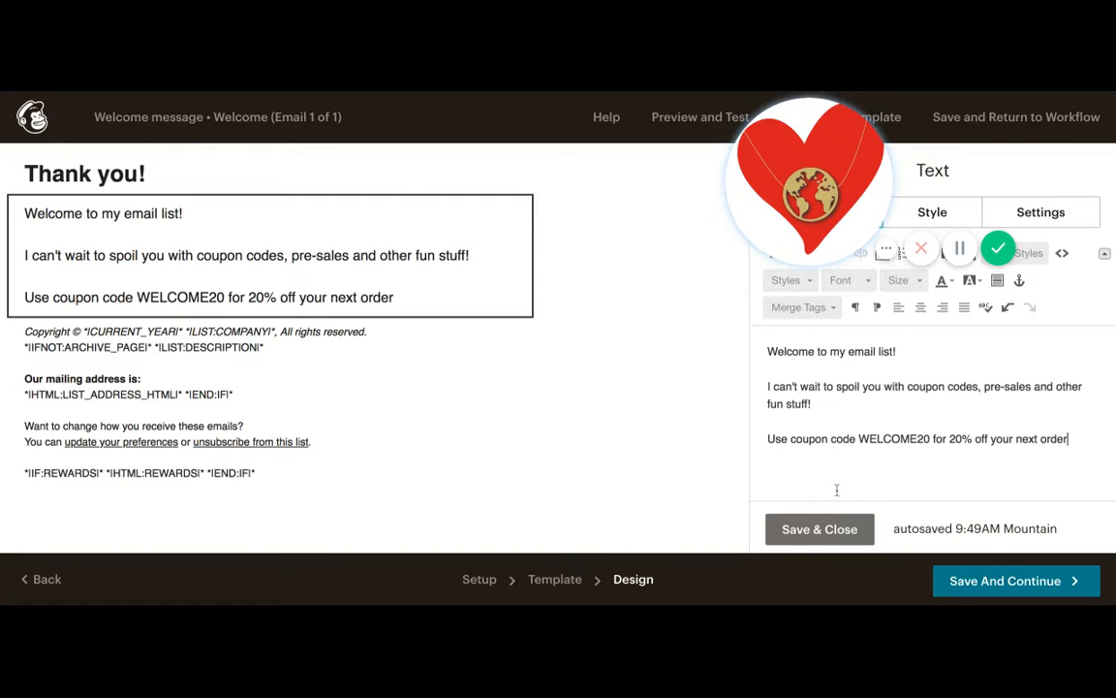
text(!)
click(815, 530)
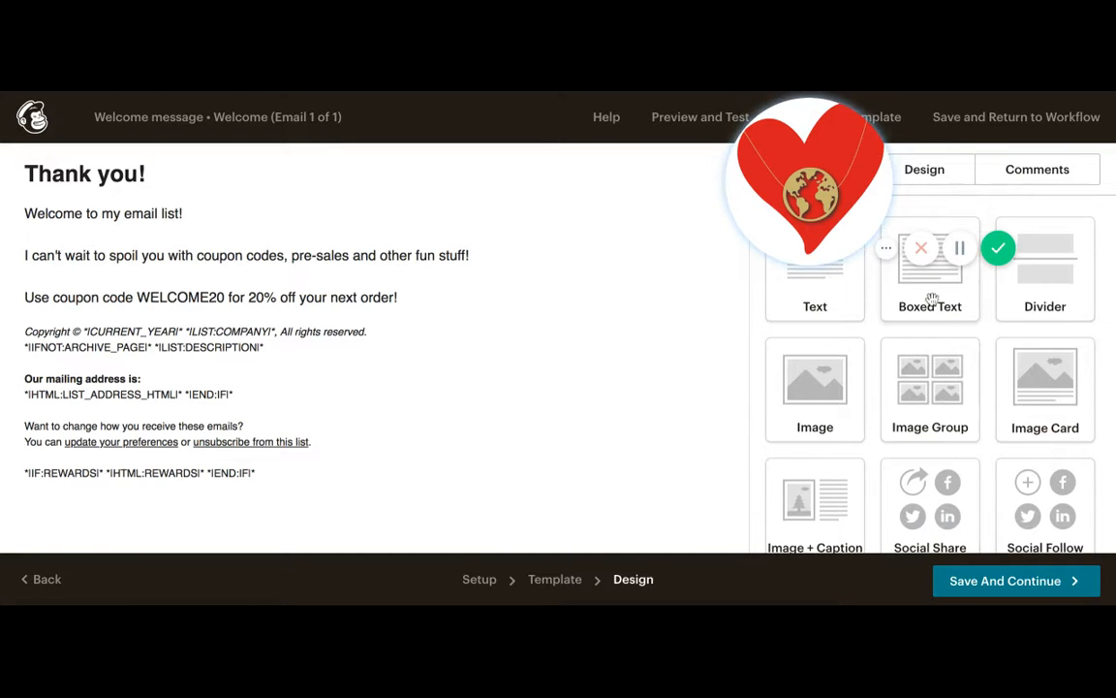
- Insert a Boxed Text block below the body reading 'MAKE SURE YOU ADD THIS EMAIL ADDRESS TO YOUR ADDRESS BOOK SO YOUR GOODIES ARE NEVER SENT TO SPAM!'
drag(930, 299, 336, 411)
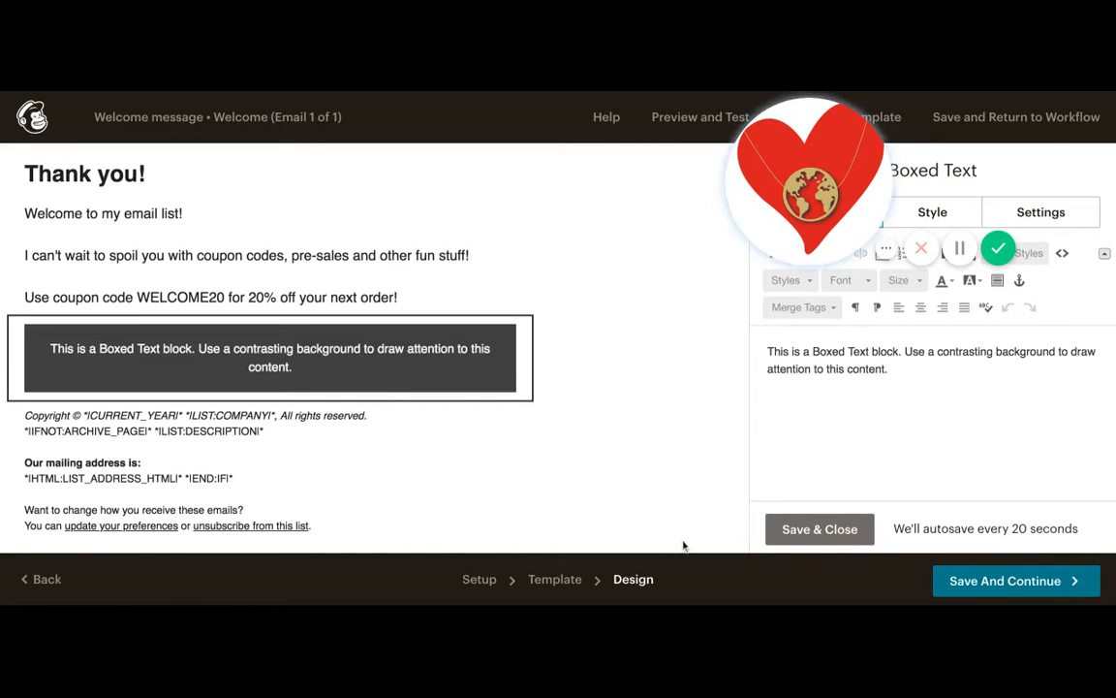
key(ctrl+a)
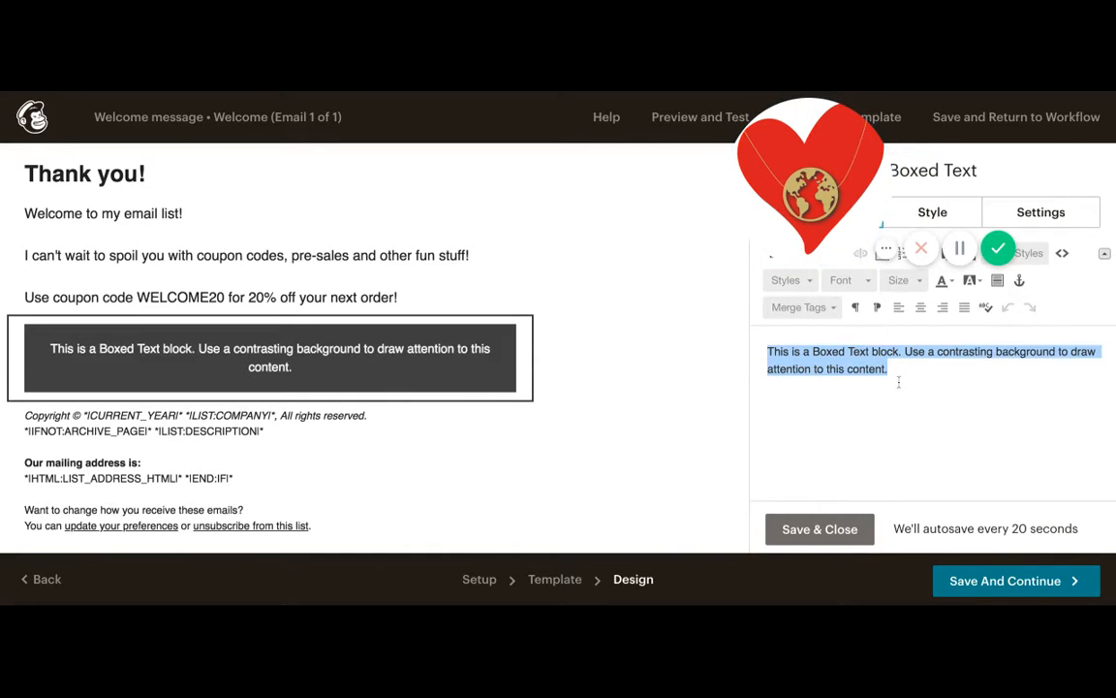
text(MAKE SURE YOU A)
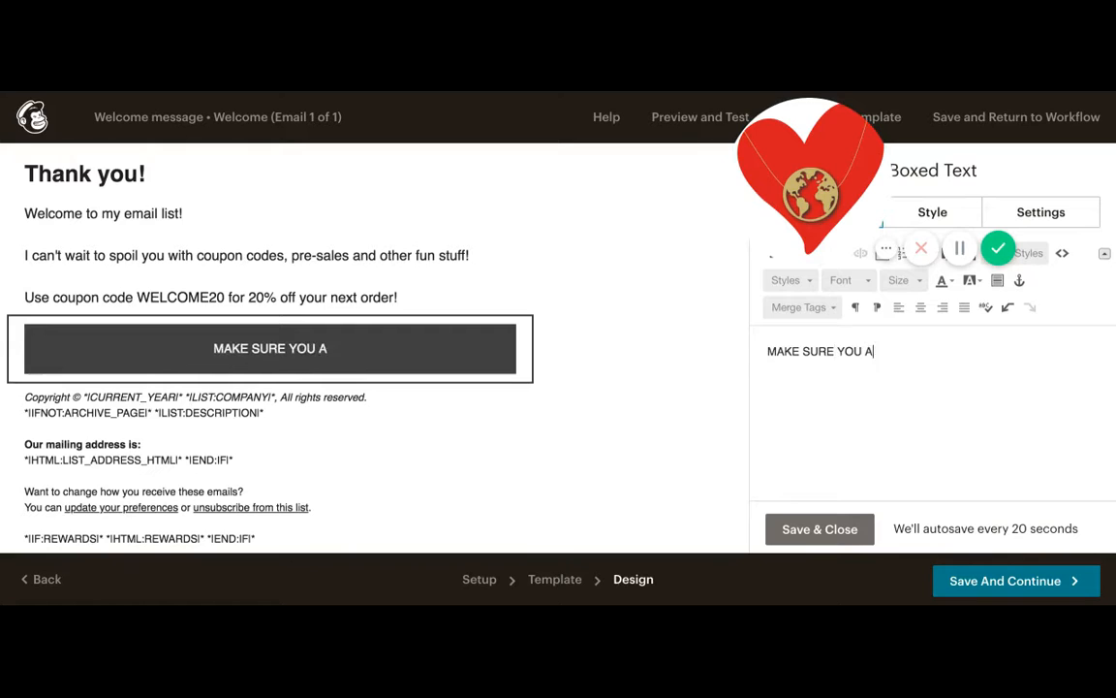
text(DD THIS EMAIL ADD)
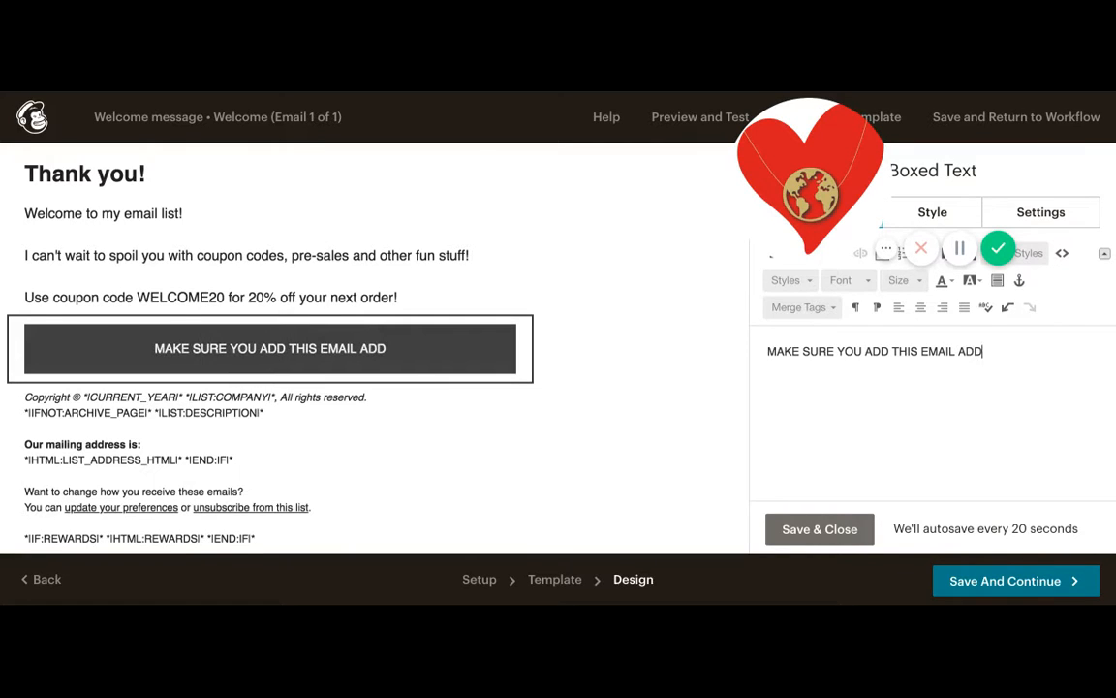
text(RESS TO YOUR ADD)
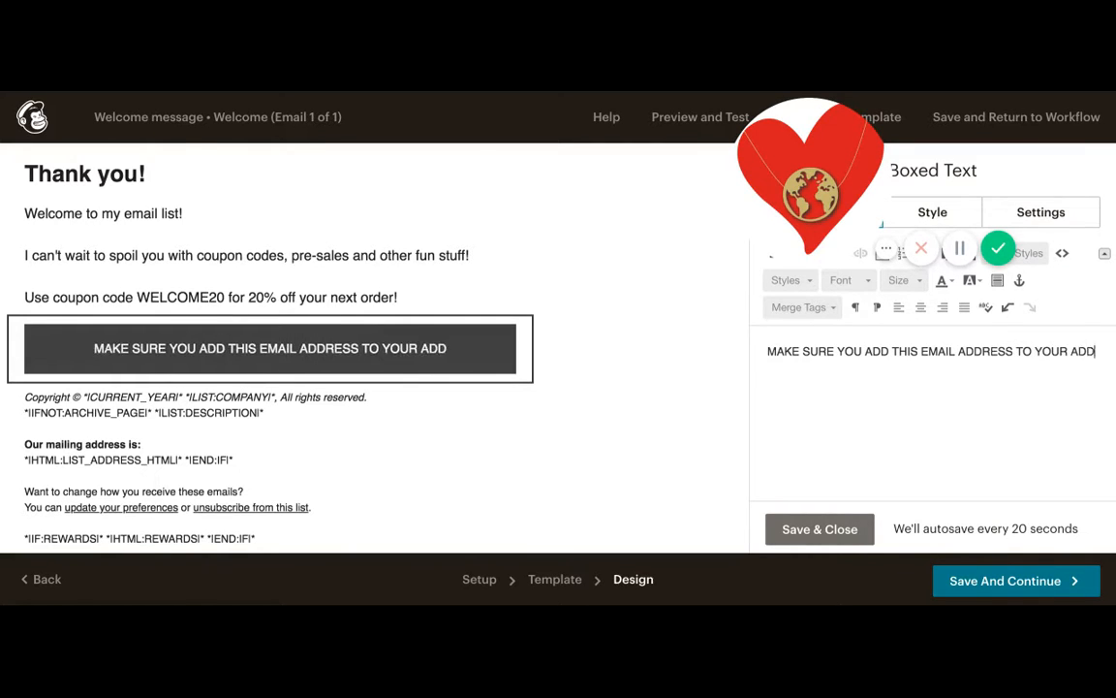
text(RESS BOOK SO )
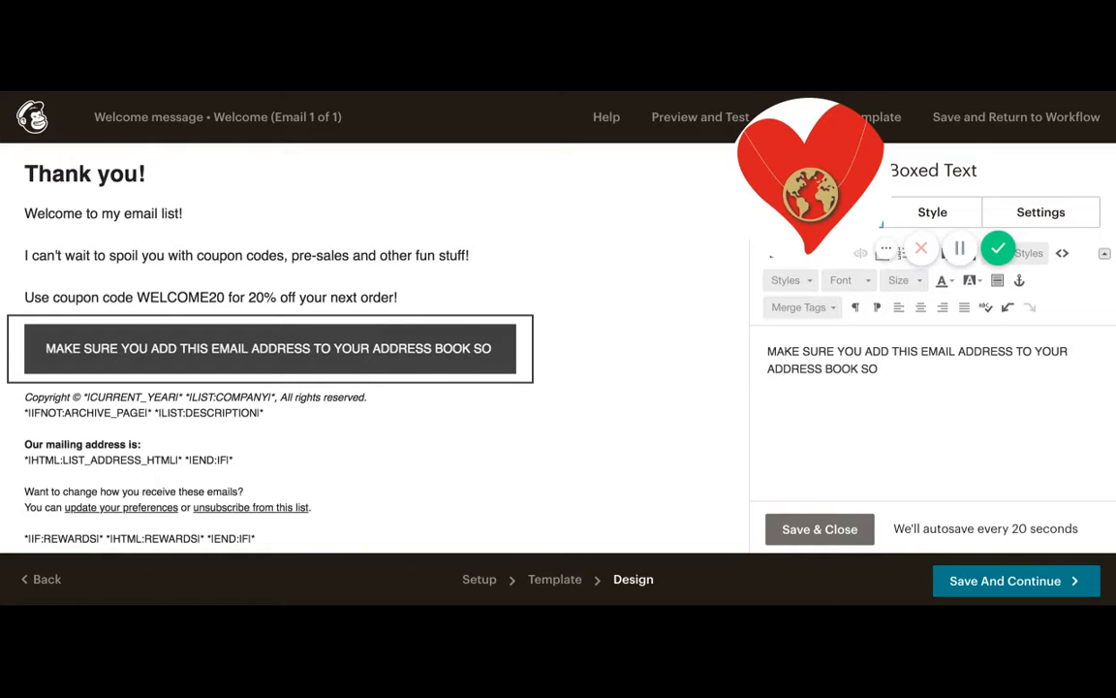
text(YOUR GOOD)
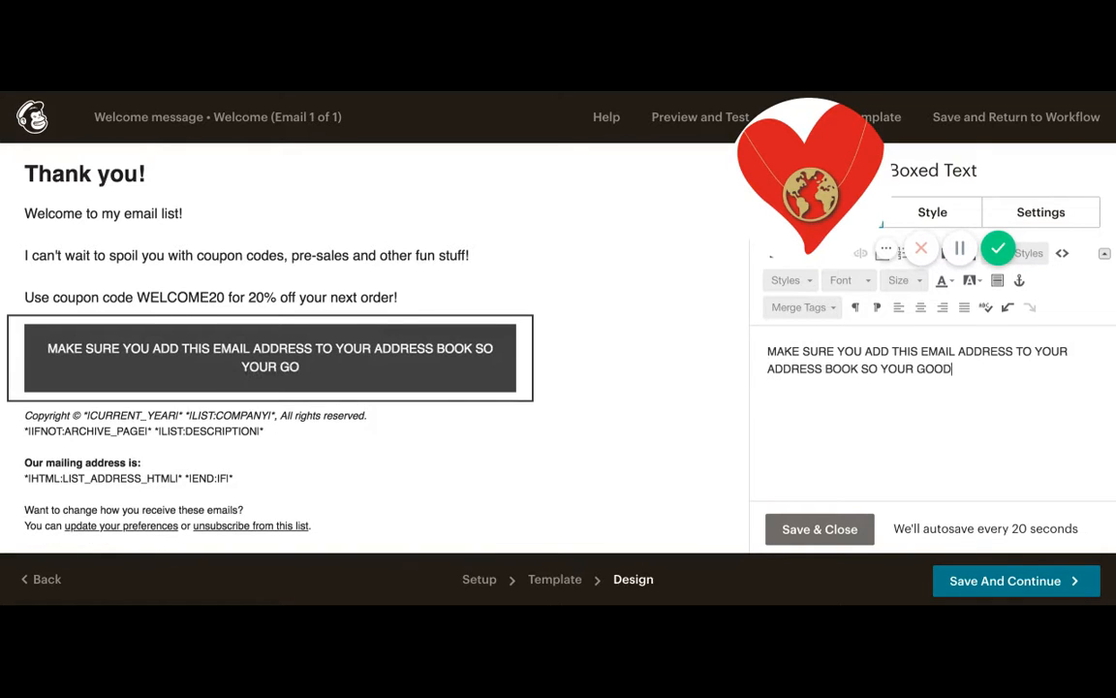
text(IES ARE NEVER SENT TO SPAM!)
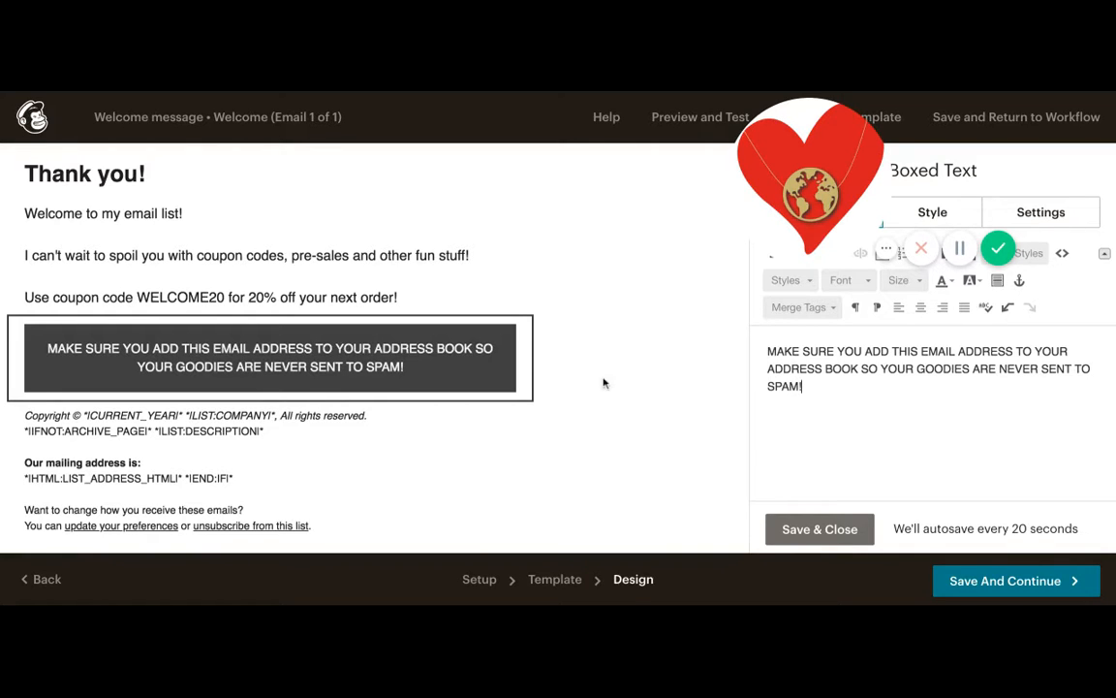
- Set the boxed text block's background colour to #aa2750 and save the block
drag(826, 184, 115, 184)
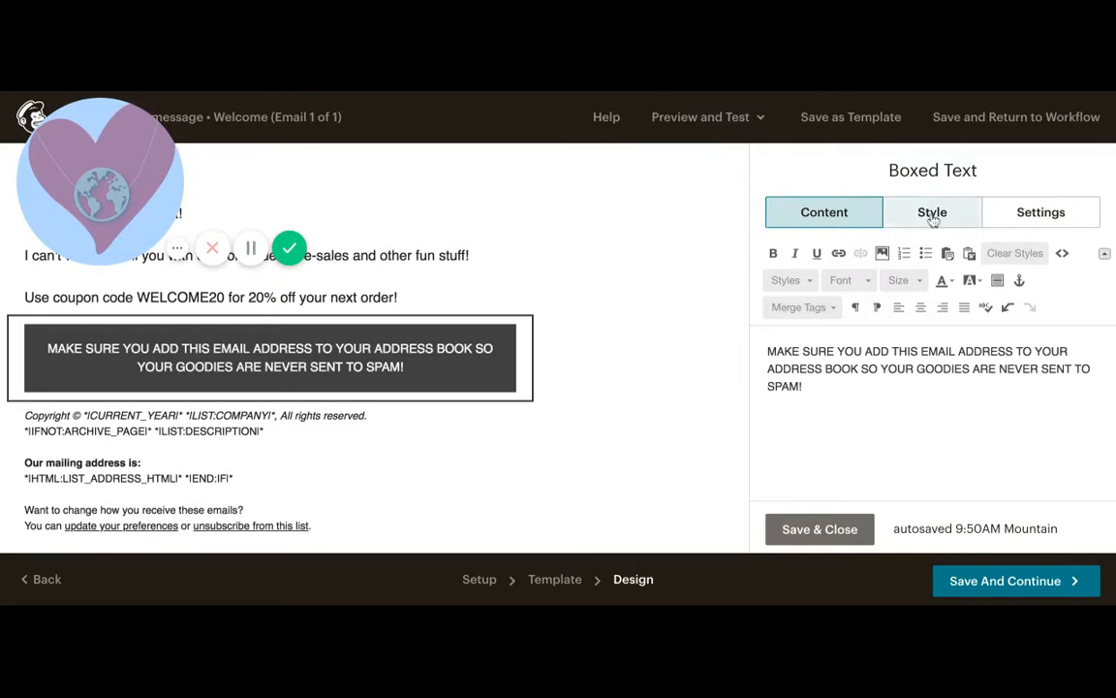
triple_click(811, 385)
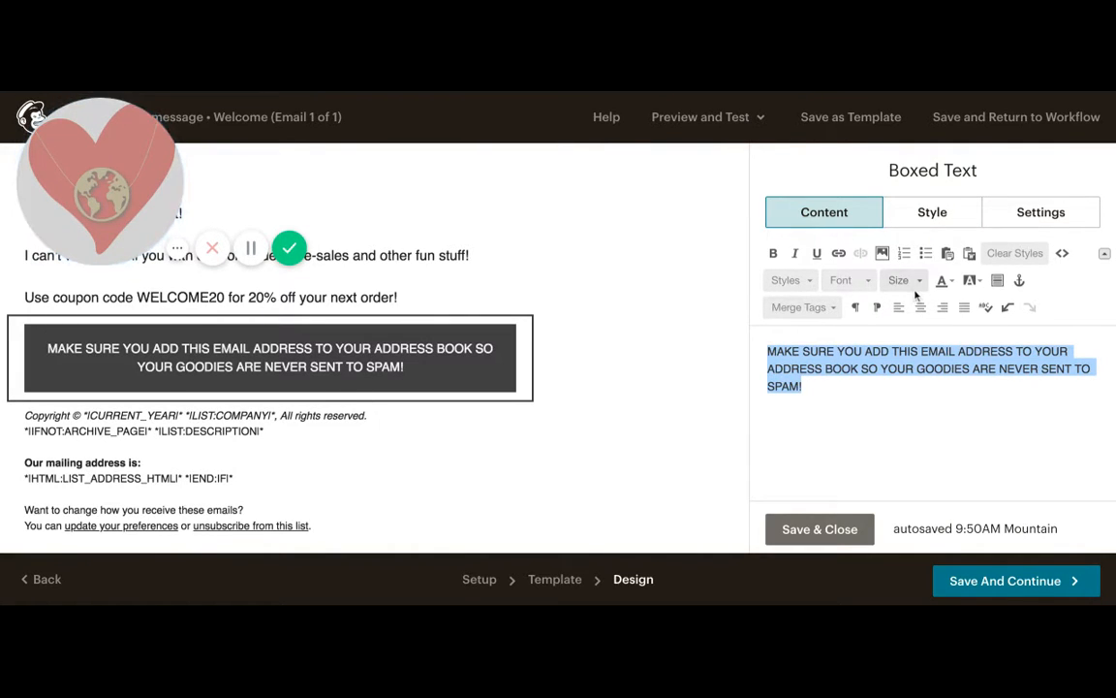
click(923, 226)
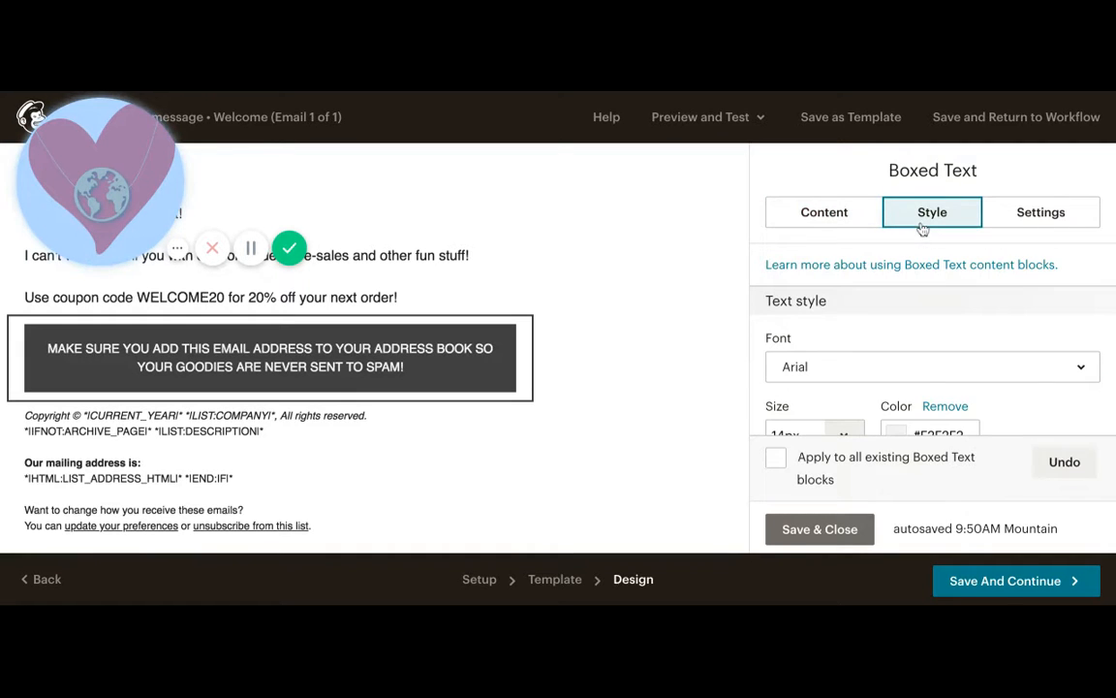
scroll(892, 368, down, 3)
scroll(887, 366, down, 2)
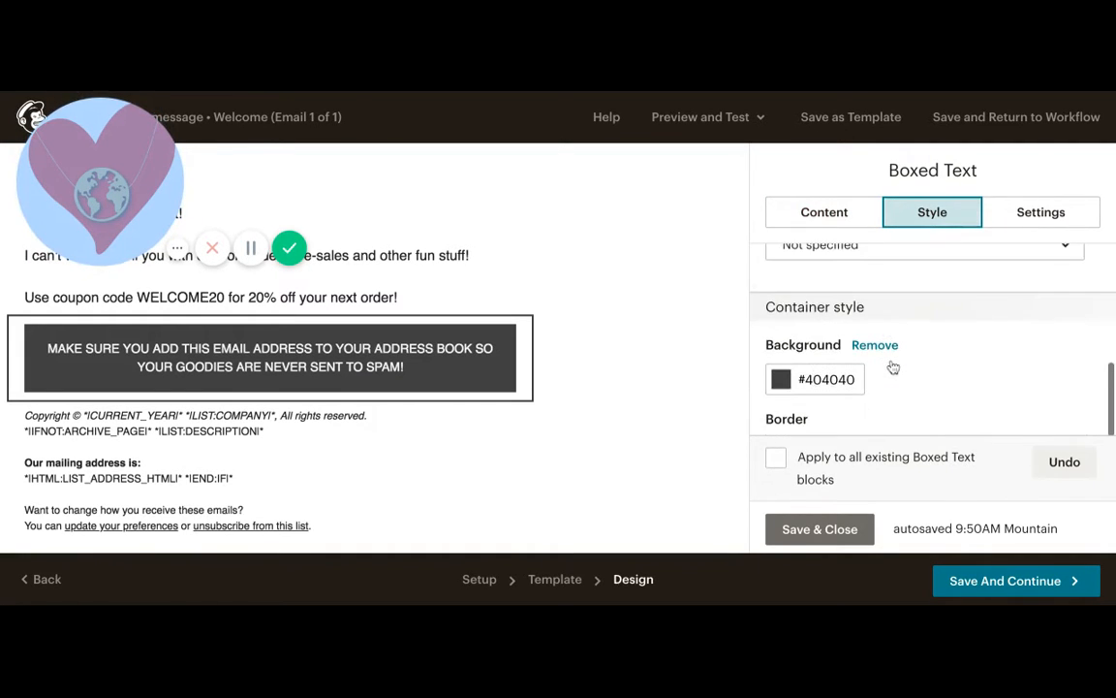
click(783, 327)
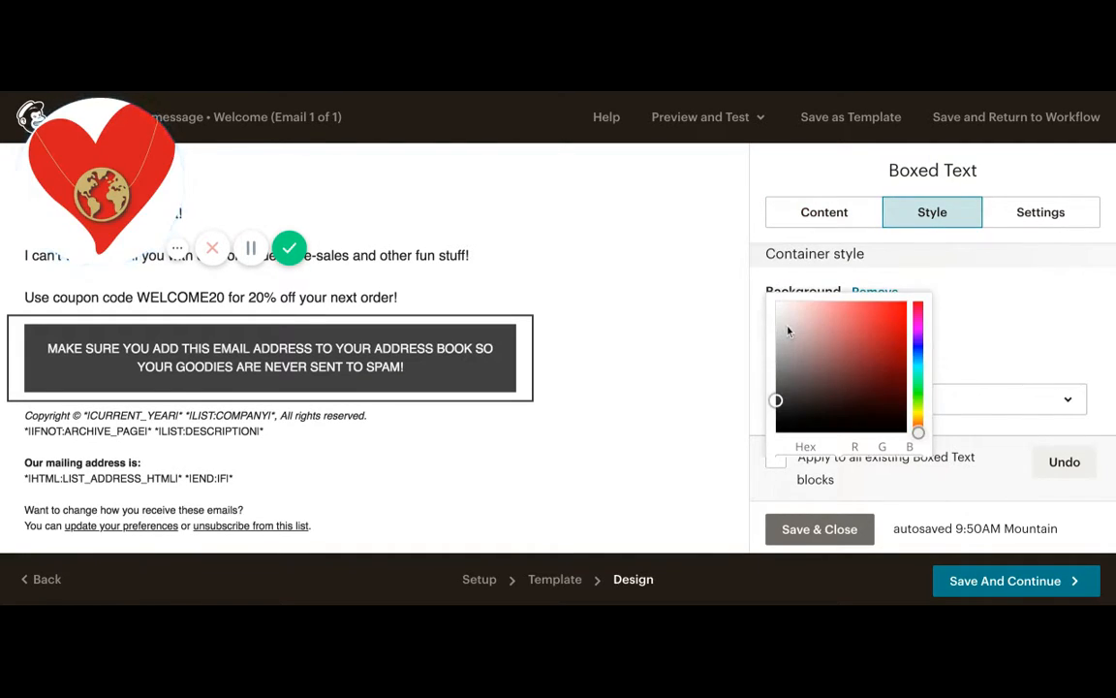
click(829, 344)
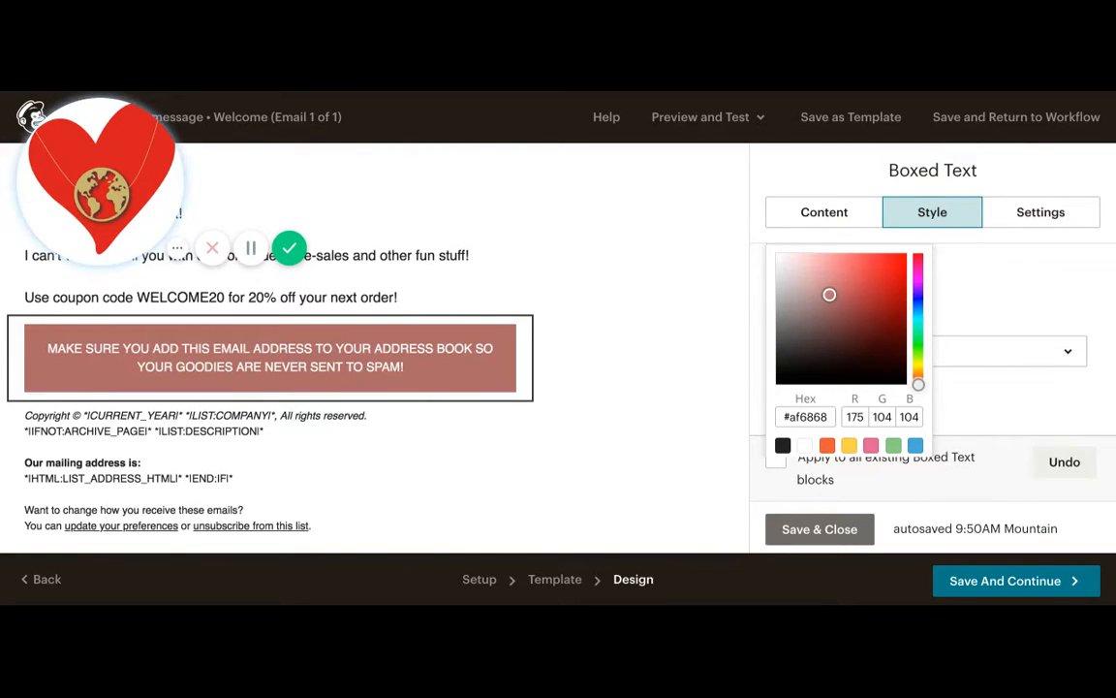
click(919, 260)
drag(901, 283, 877, 298)
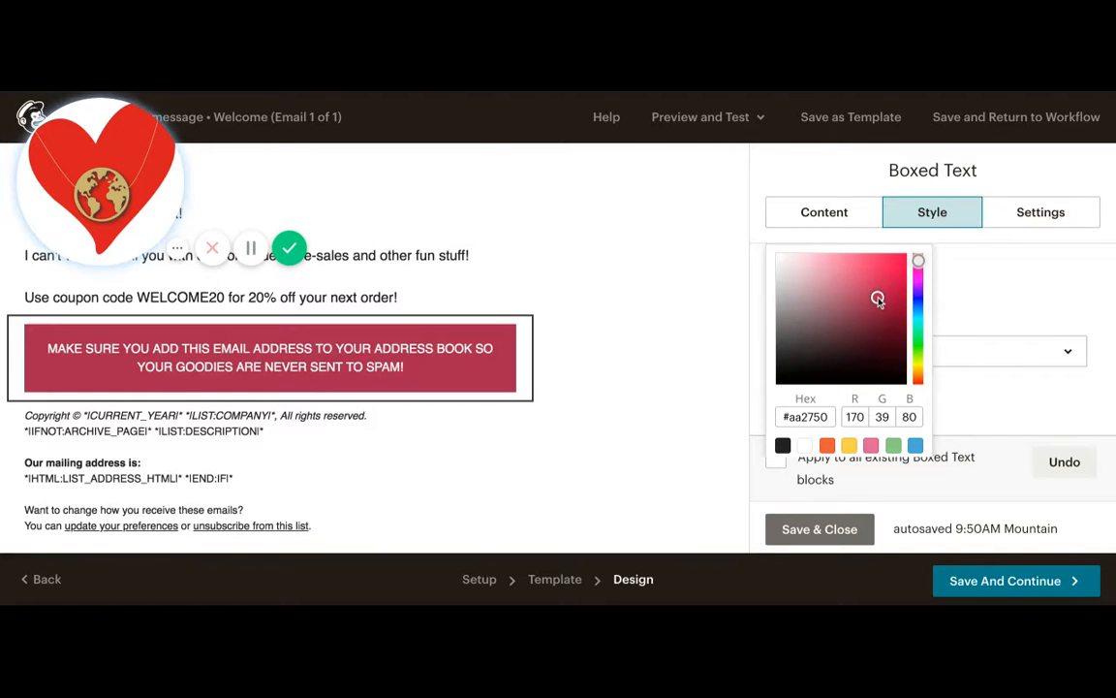
click(845, 530)
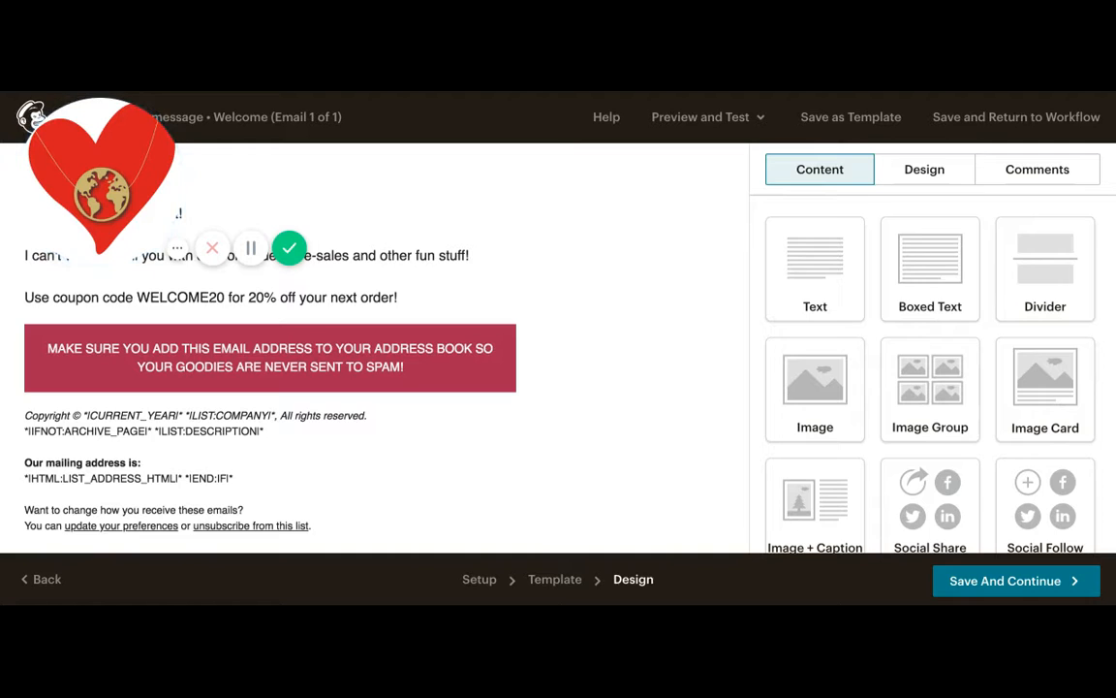
- Add a Button block below the boxed text and set its button text to 'SHOP NOW!'
scroll(1005, 315, down, 3)
scroll(1005, 315, down, 2)
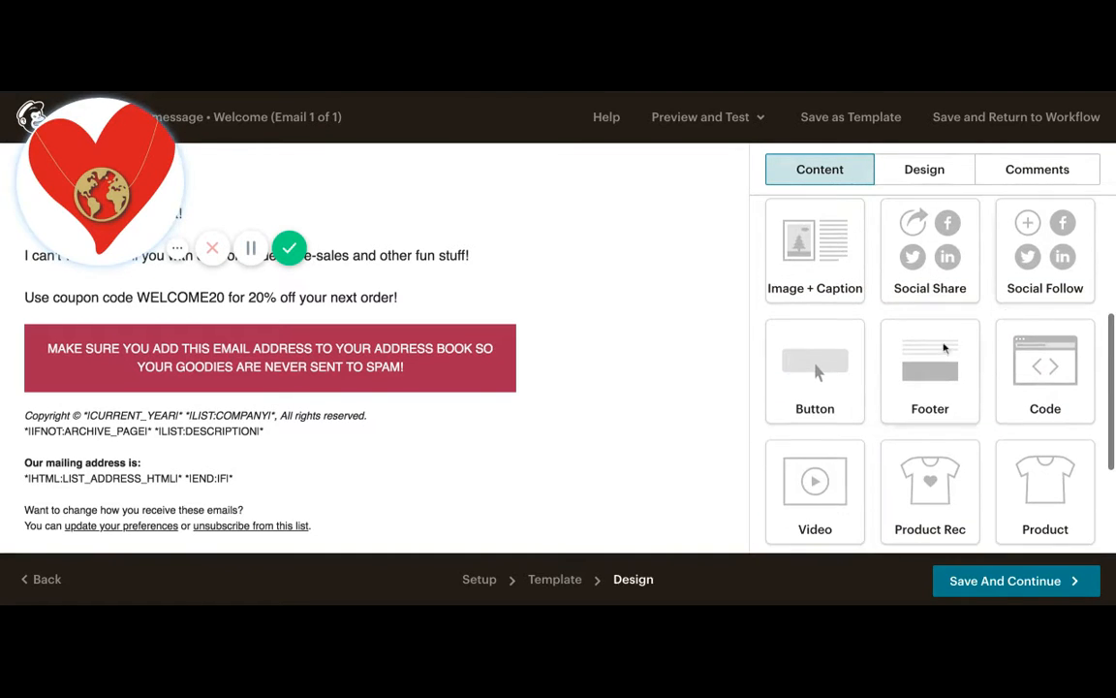
drag(814, 366, 378, 475)
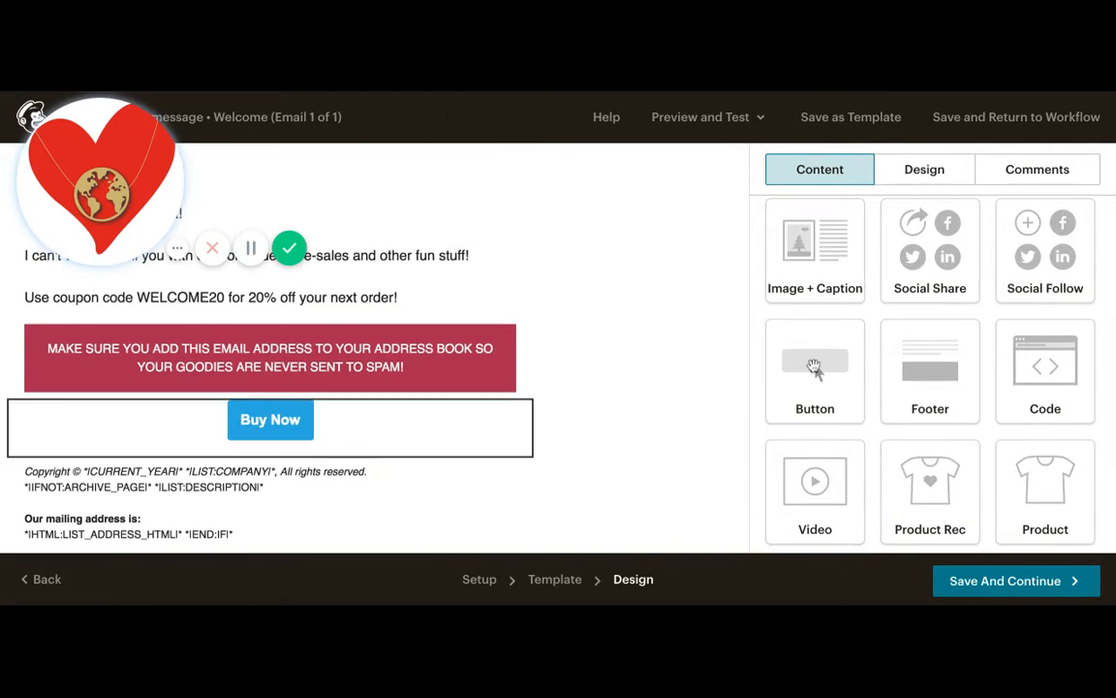
click(857, 288)
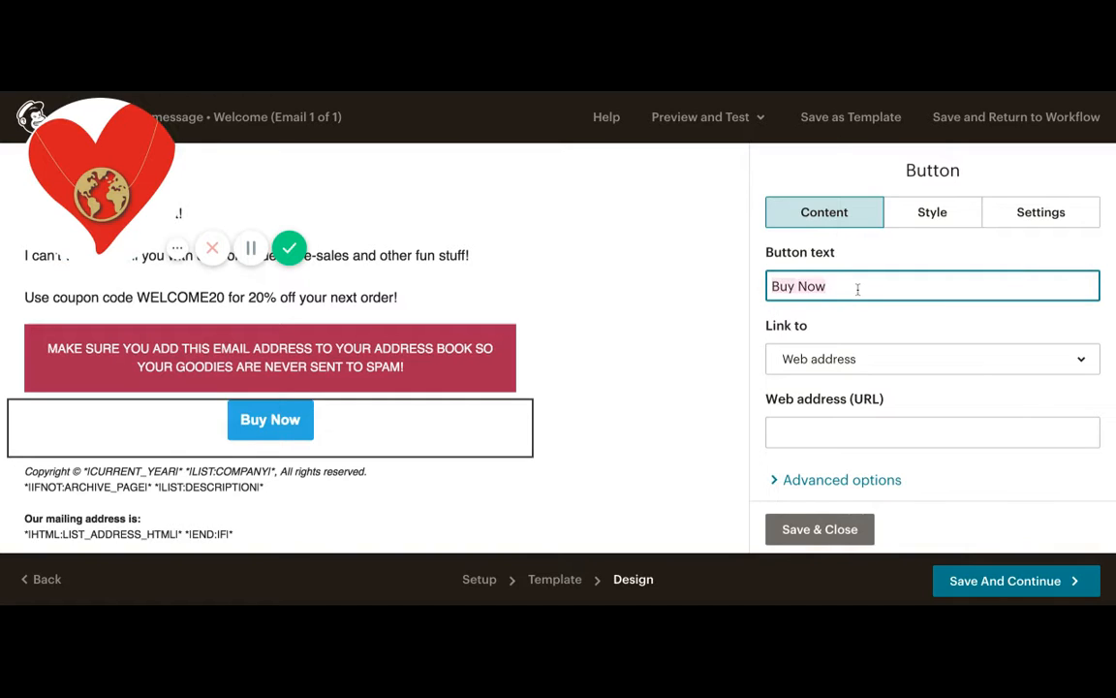
text(SHOP NOW!)
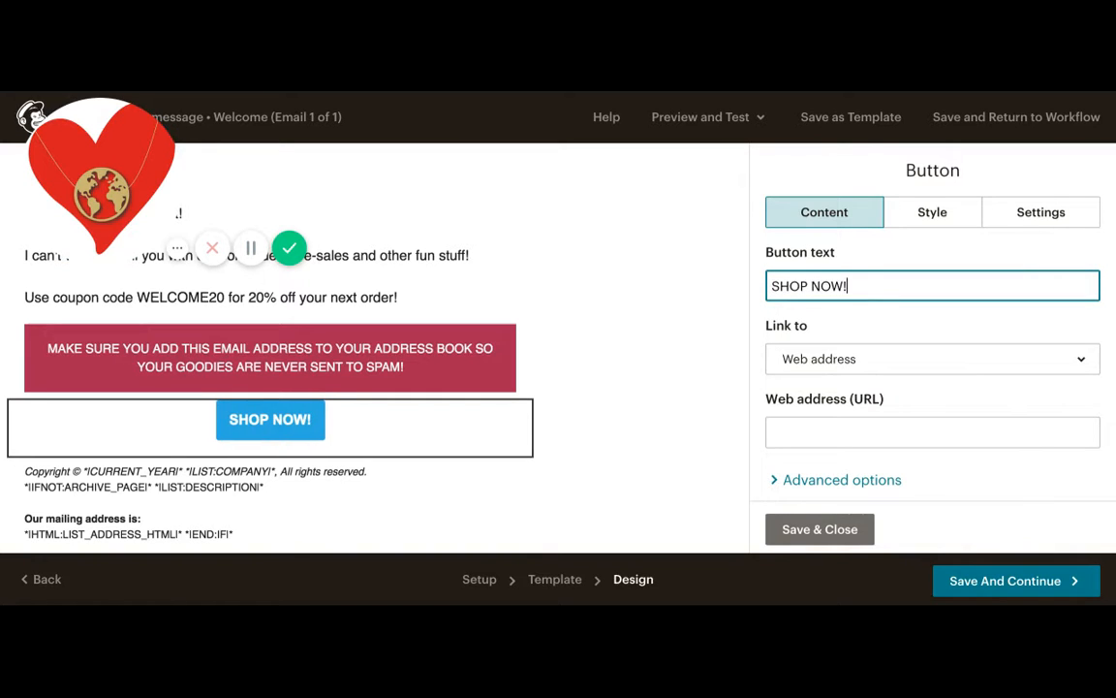
click(835, 425)
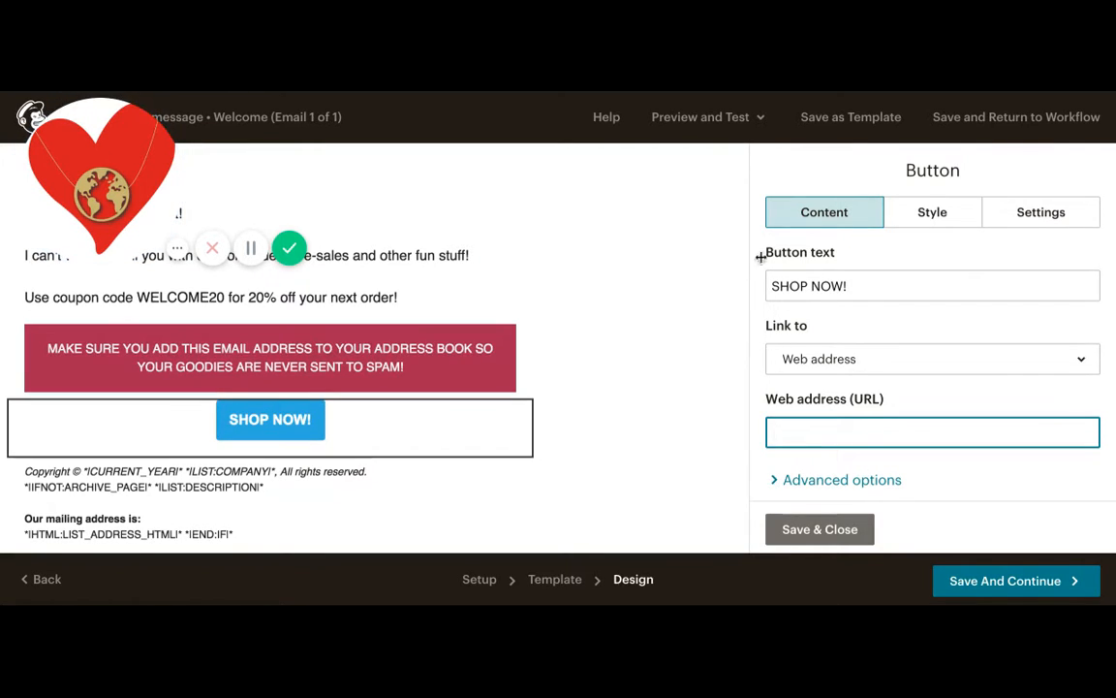
- Set the button's background colour to #2b3336 and save the button
click(929, 213)
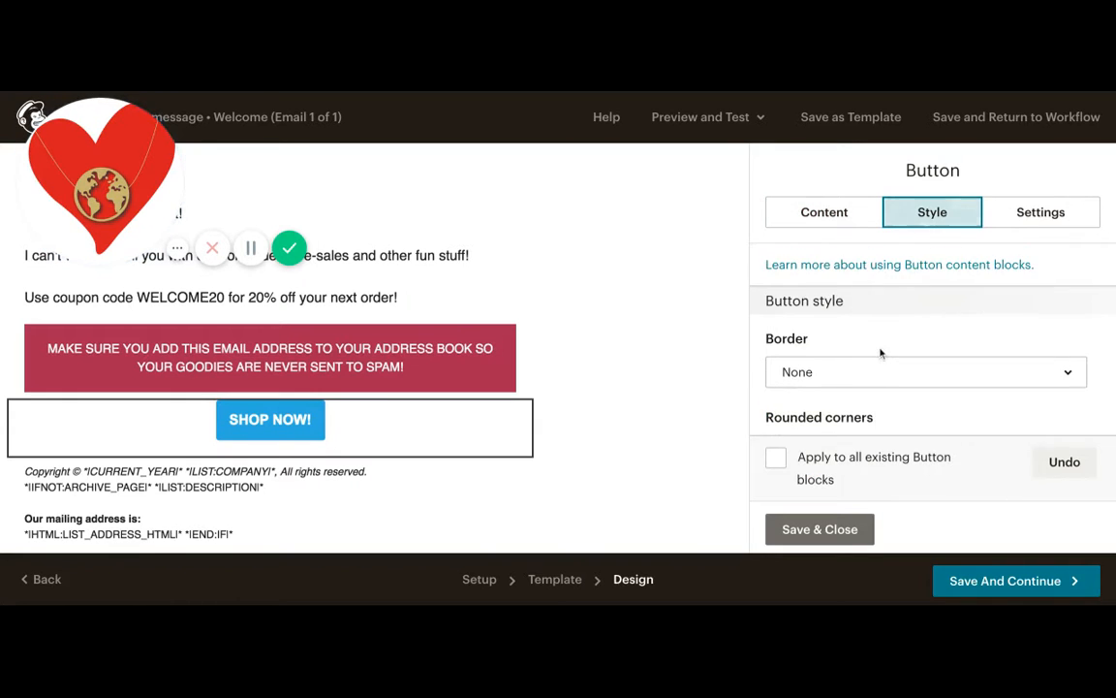
scroll(878, 351, down, 5)
click(806, 315)
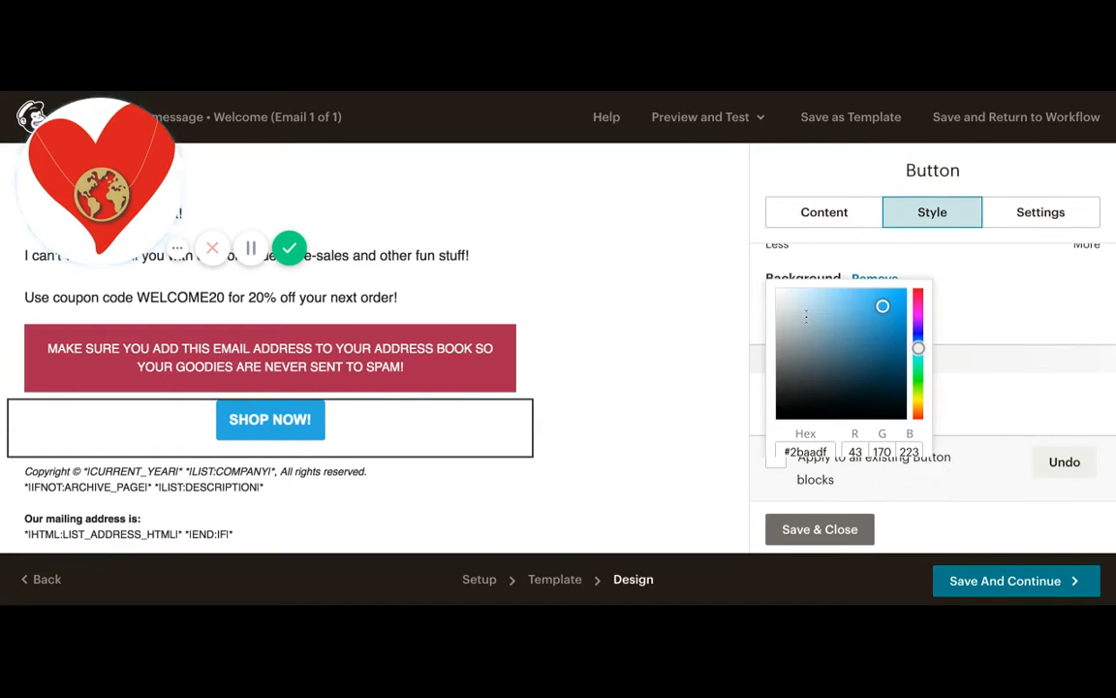
click(803, 392)
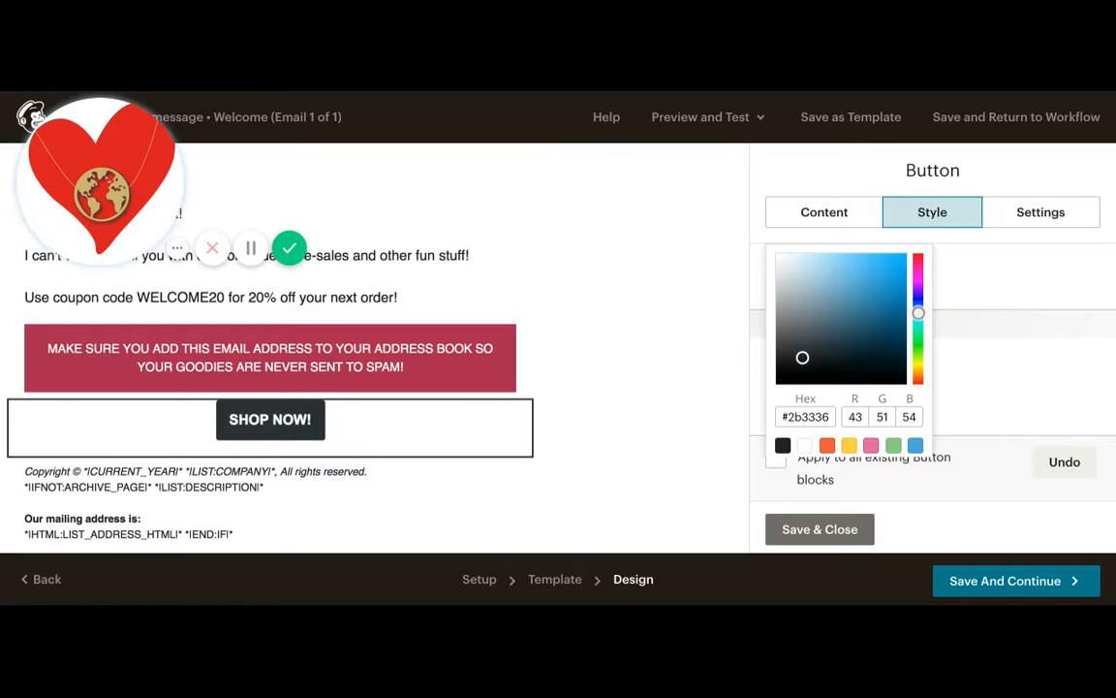
click(802, 529)
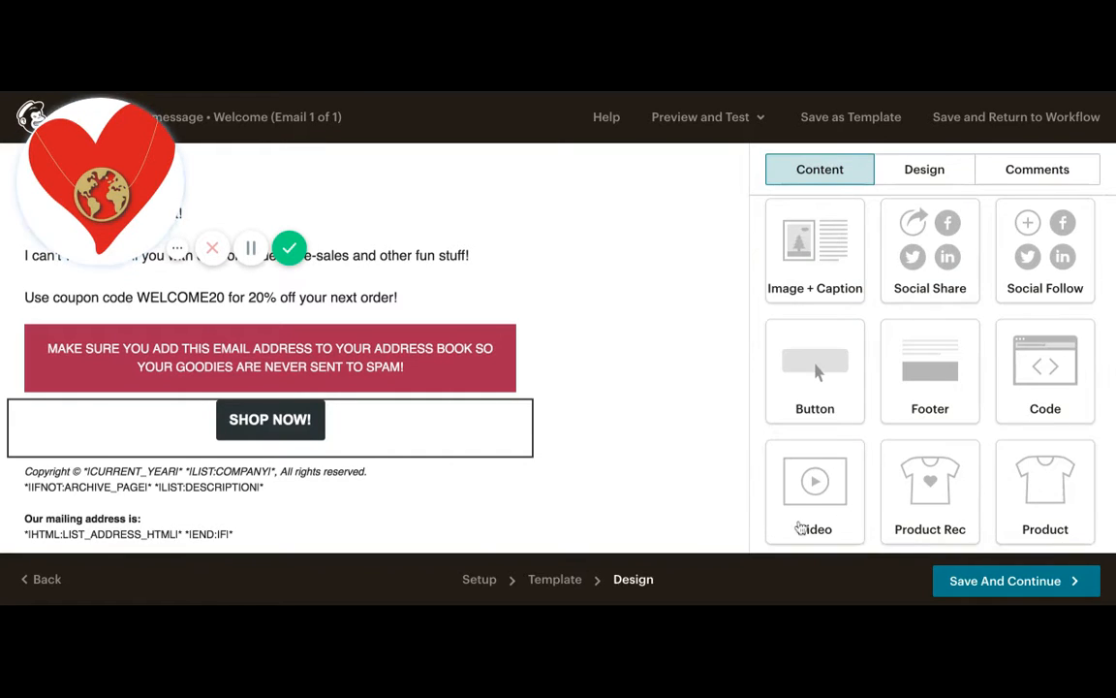
- Open the footer block and review its content before closing it
mouse_move(496, 477)
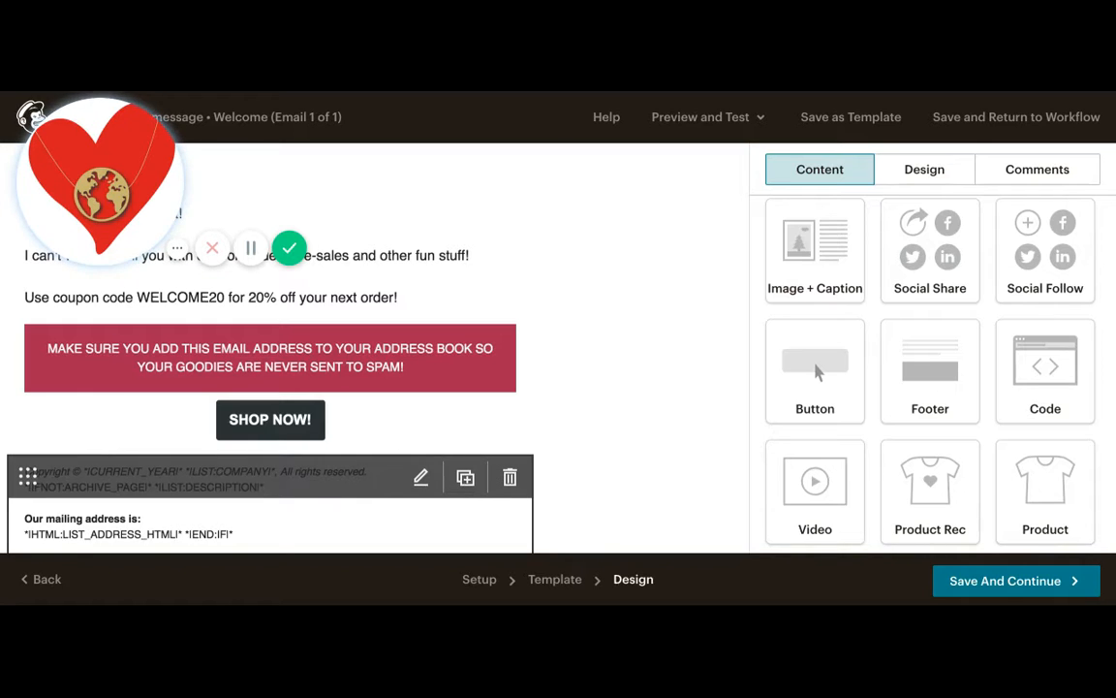
scroll(398, 408, down, 2)
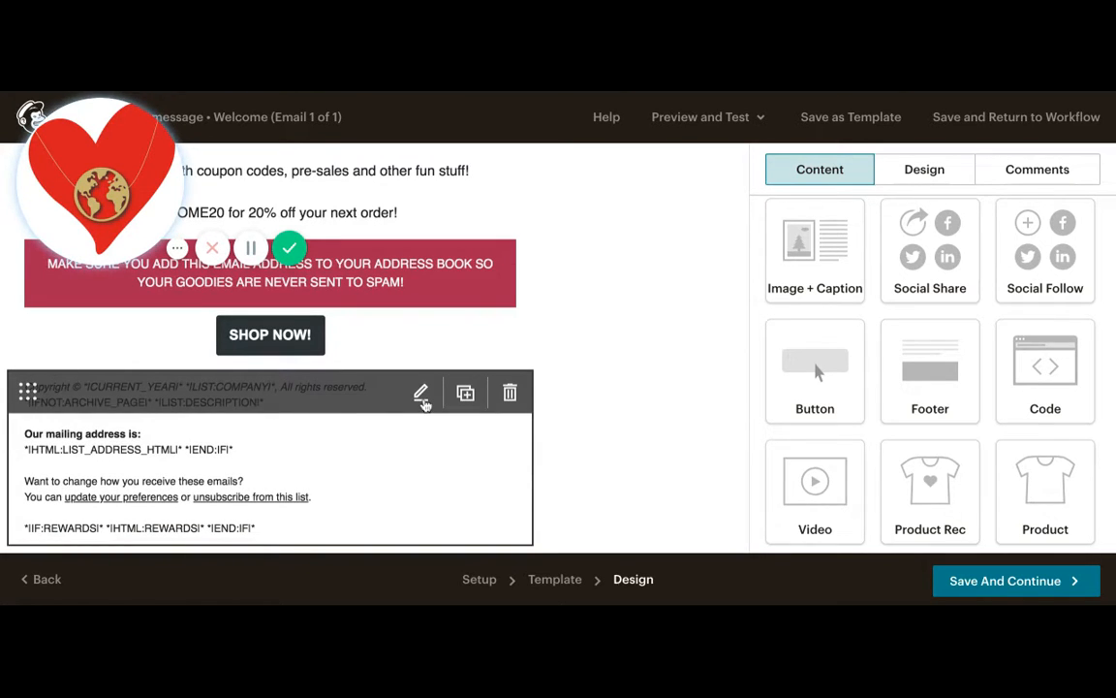
click(421, 396)
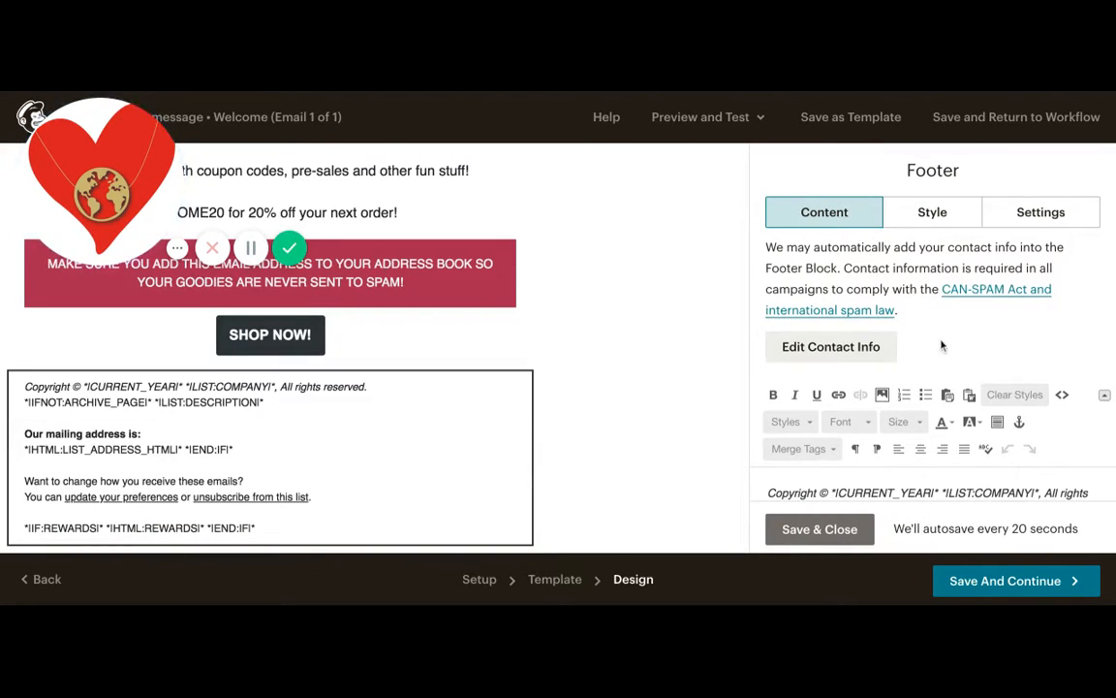
scroll(941, 346, down, 3)
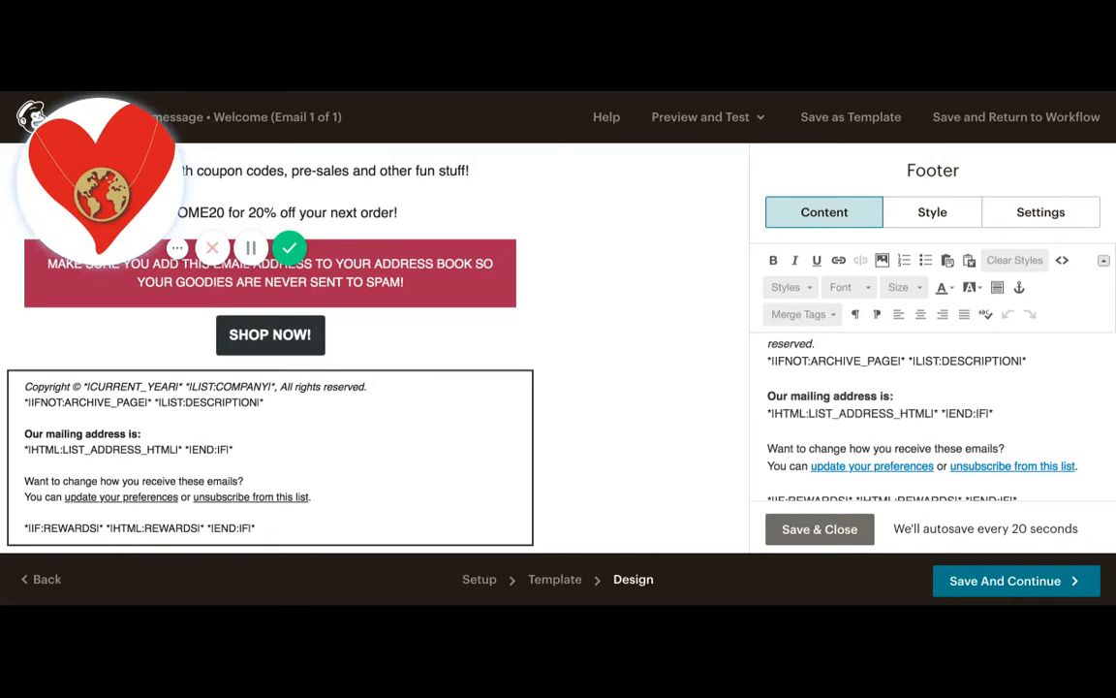
scroll(933, 417, up, 1)
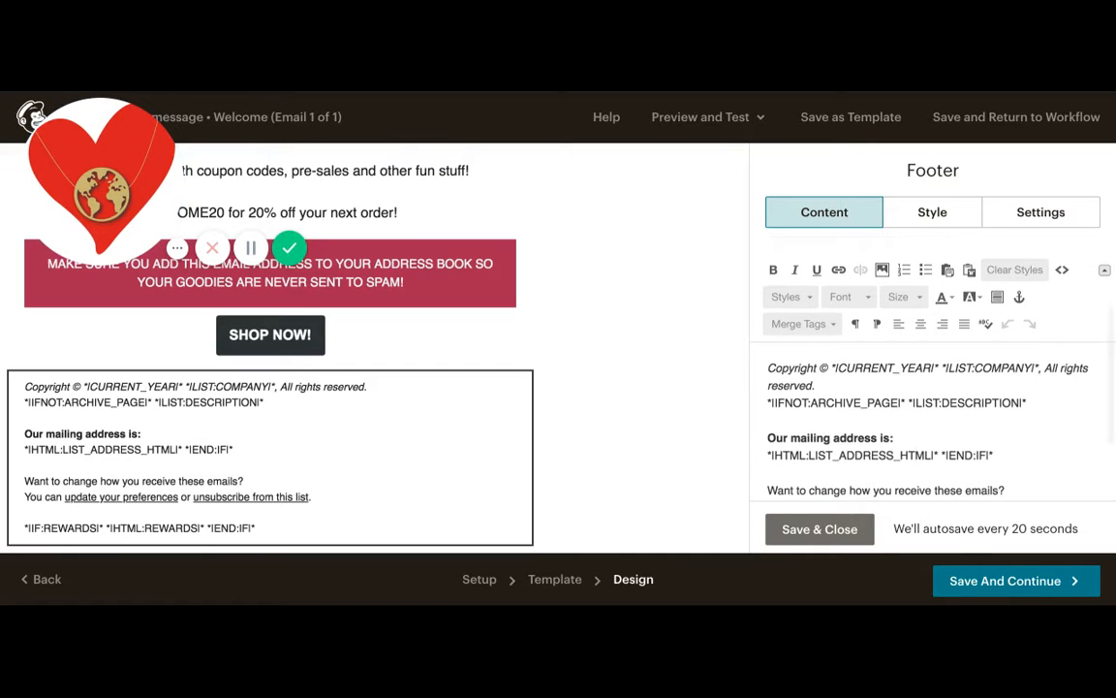
scroll(848, 416, down, 1)
click(820, 529)
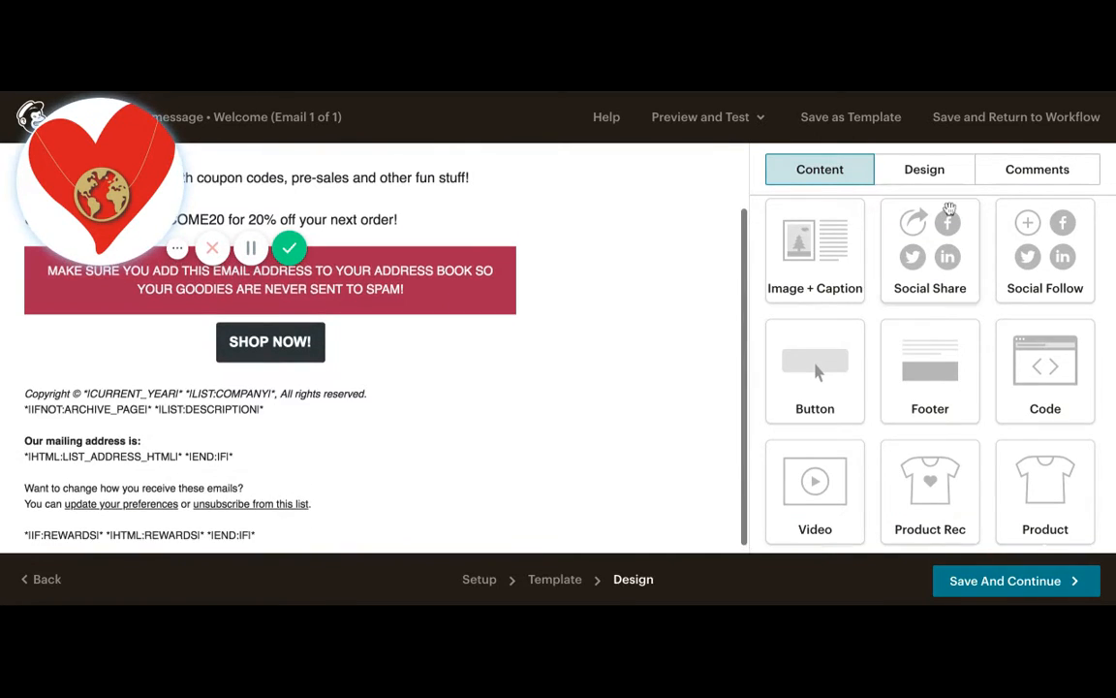
- Insert a Social Share block below the button, keeping only Facebook and Forward to Friend, and save it
drag(950, 209, 380, 487)
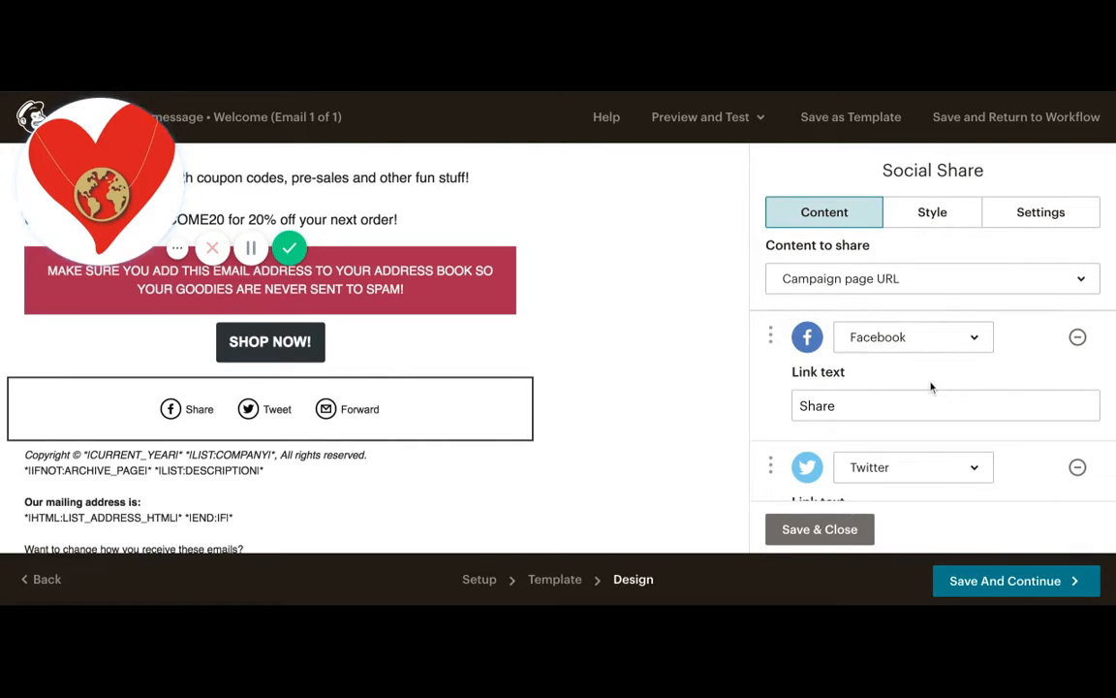
scroll(931, 386, down, 5)
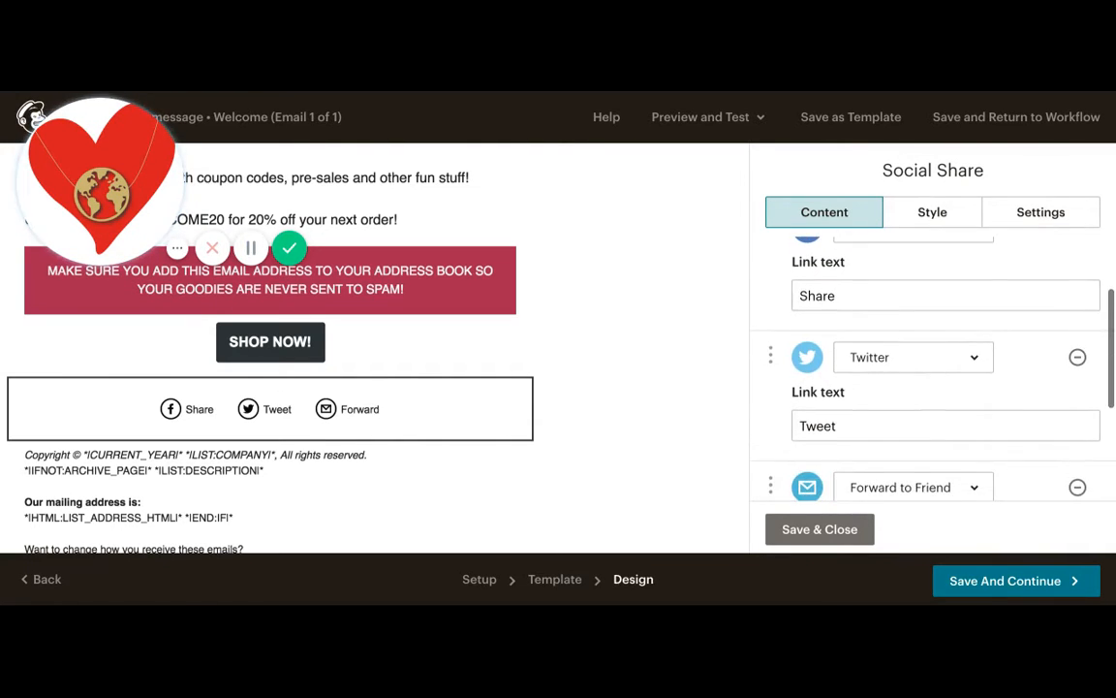
scroll(931, 387, up, 3)
click(984, 386)
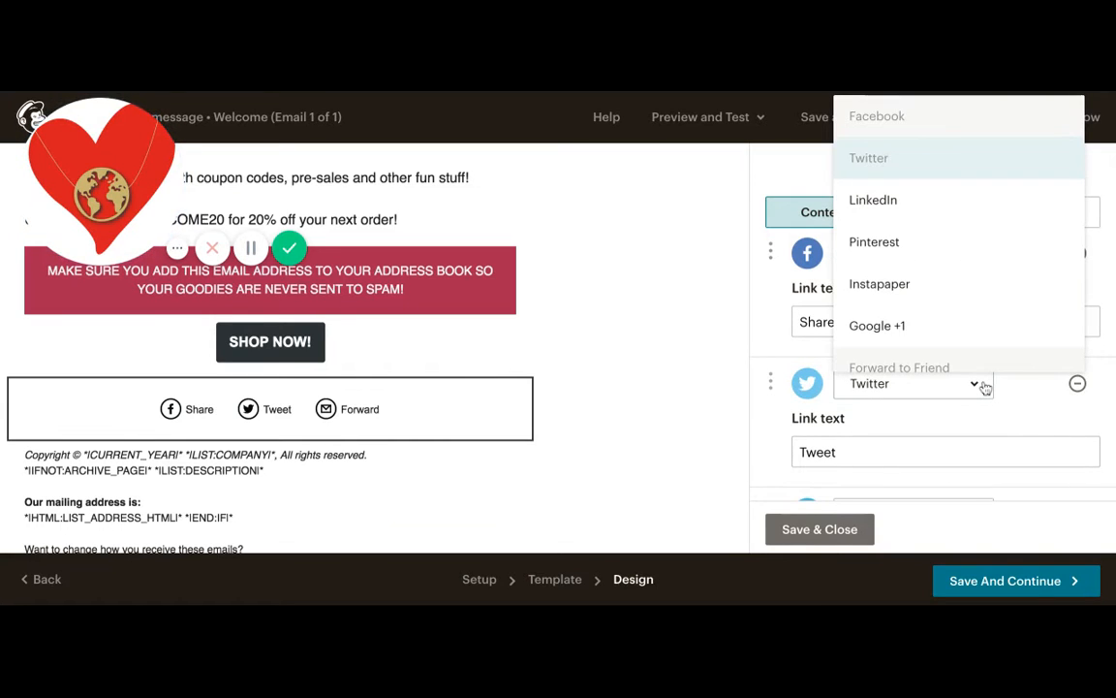
click(915, 254)
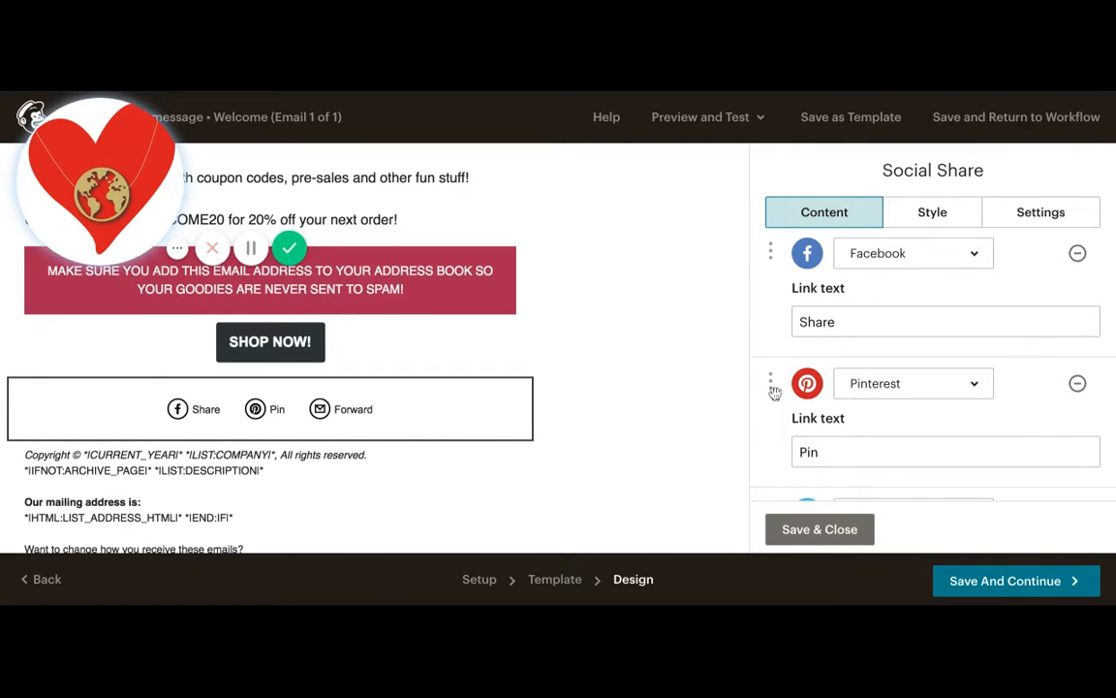
click(1079, 385)
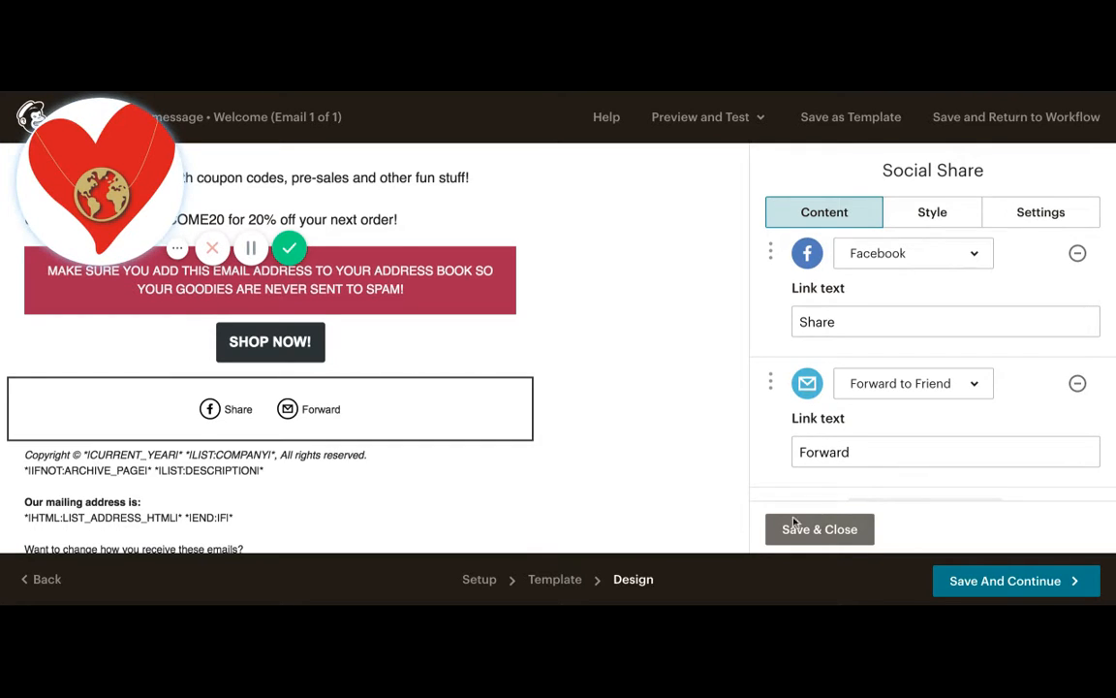
click(824, 529)
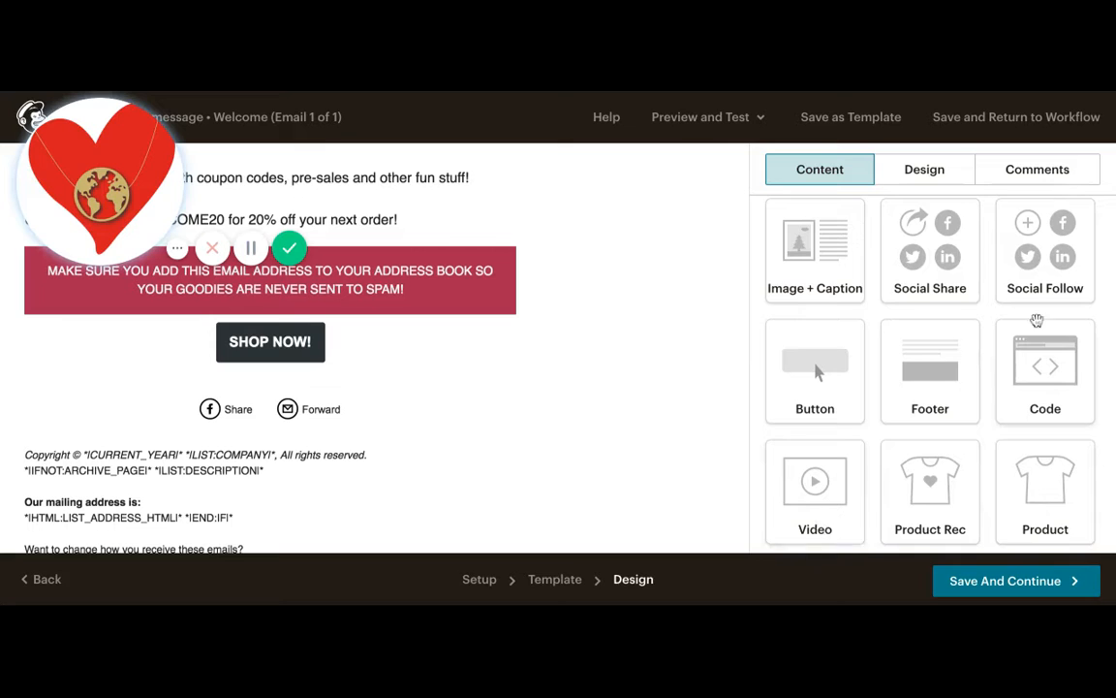
- Insert a Social Follow block below the share links and switch its Twitter item to Pinterest
drag(1043, 272, 382, 460)
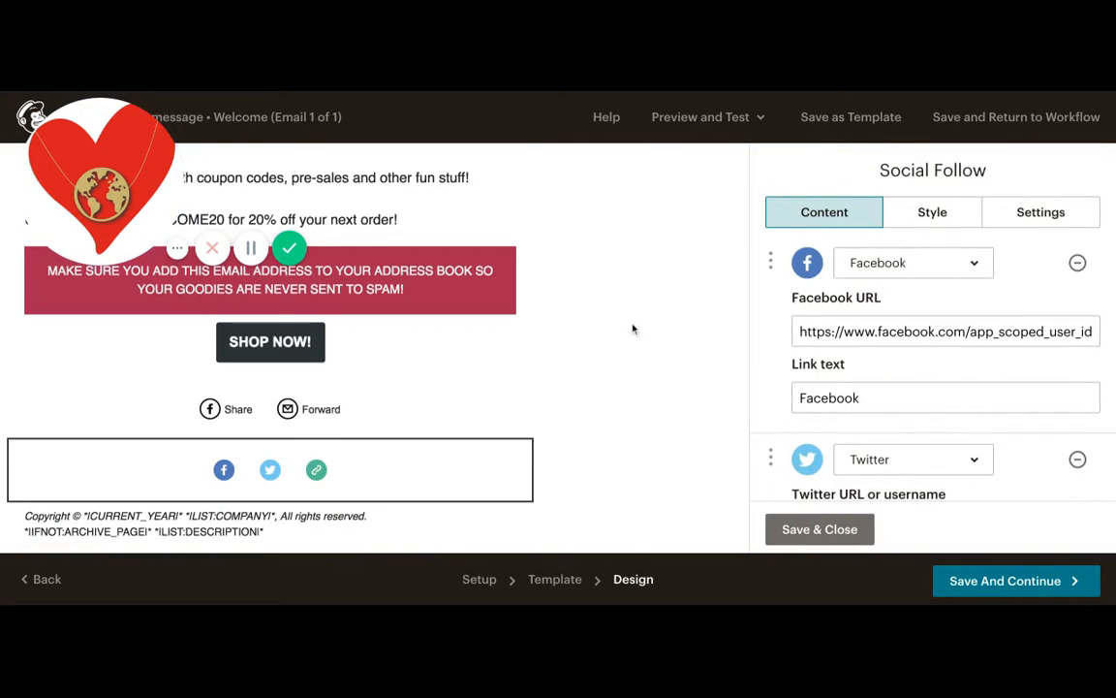
scroll(919, 306, down, 1)
scroll(916, 304, up, 1)
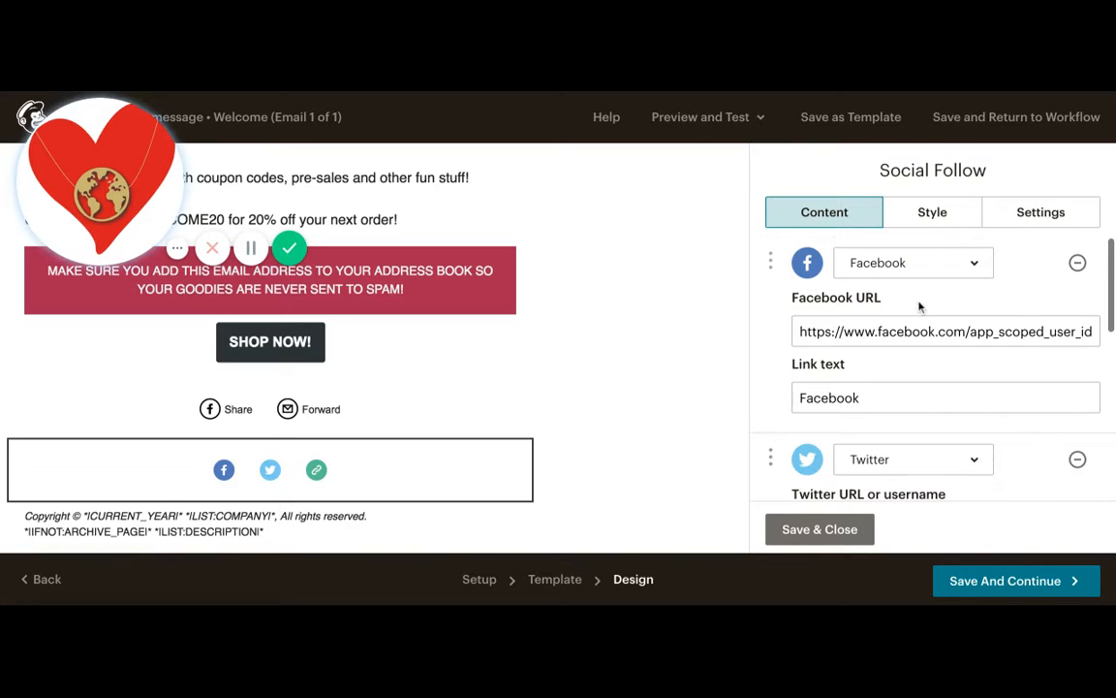
scroll(929, 281, down, 5)
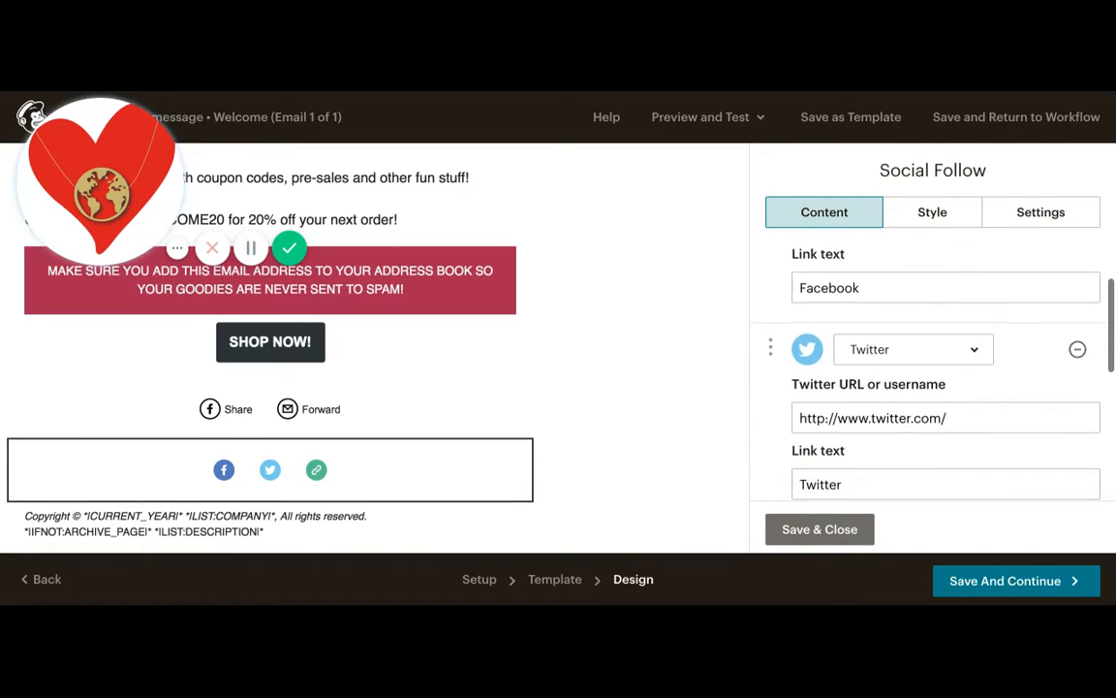
click(929, 254)
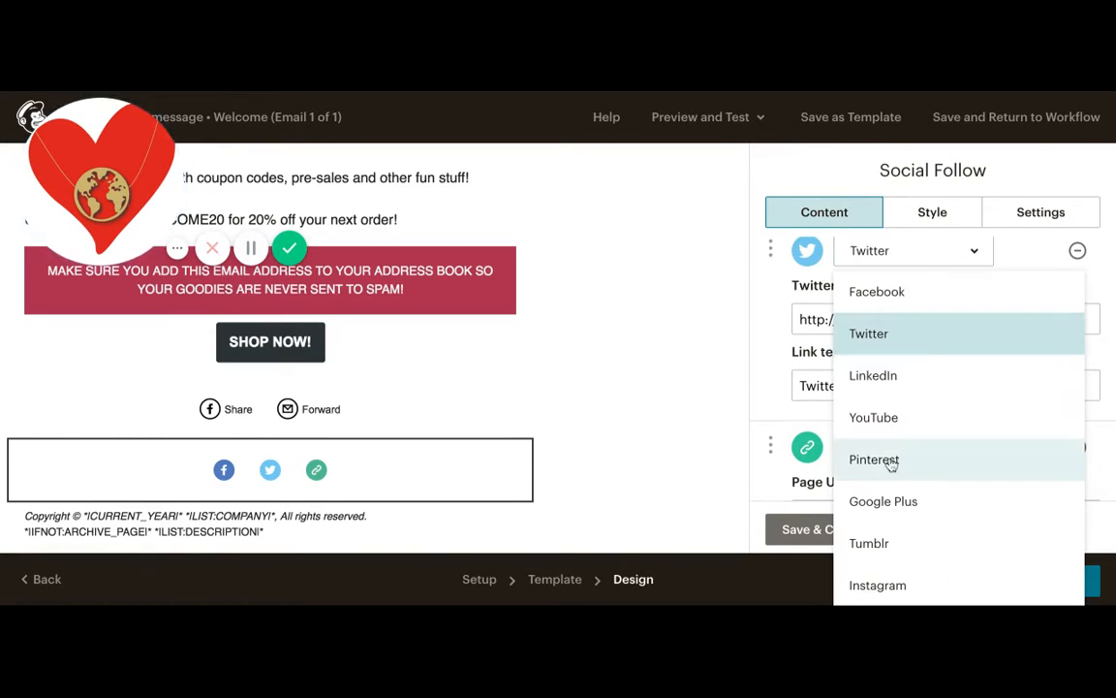
click(824, 459)
- Check the Website item's service options without changing them and save the Social Follow block
scroll(889, 456, down, 3)
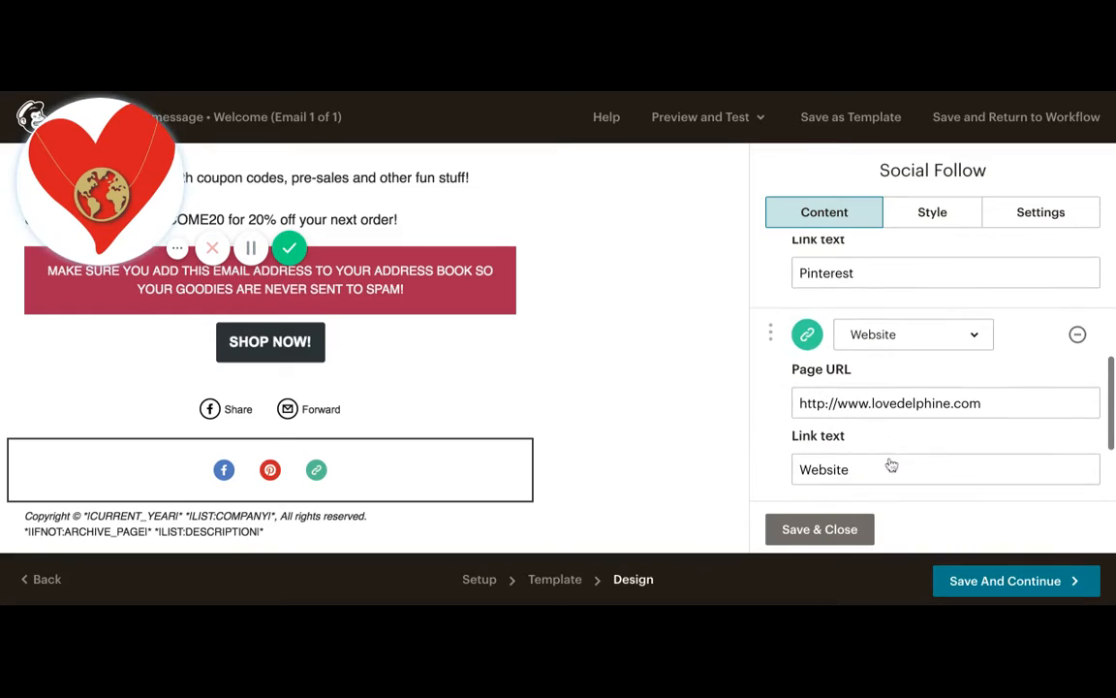
scroll(900, 341, down, 3)
scroll(901, 342, up, 3)
click(897, 322)
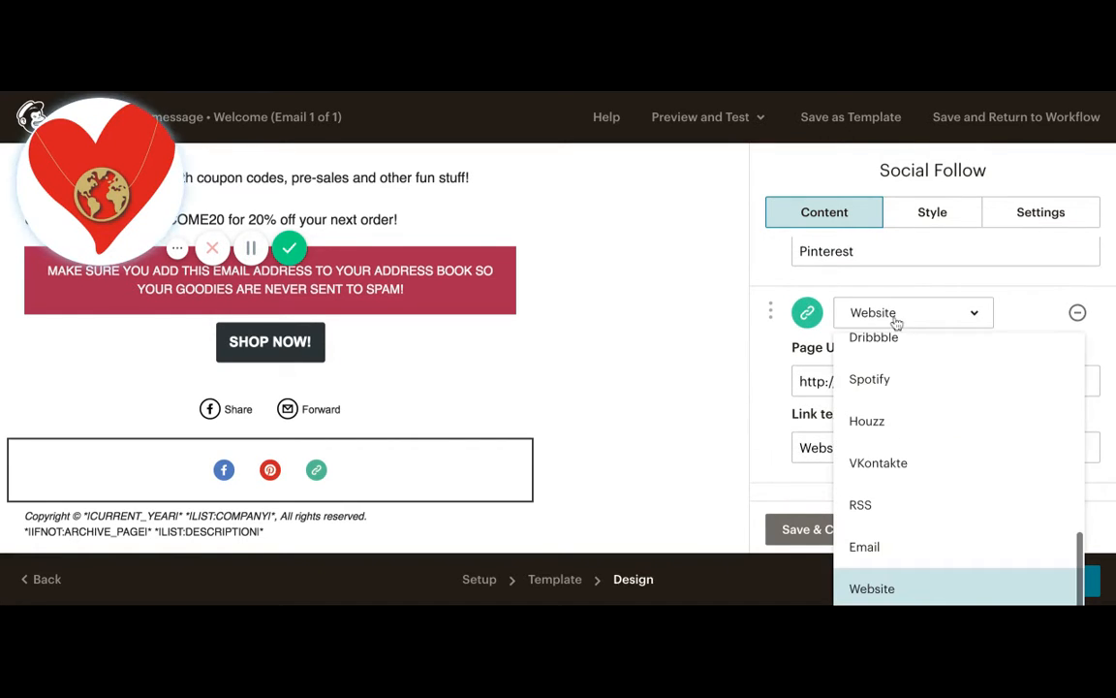
click(606, 391)
scroll(892, 411, up, 3)
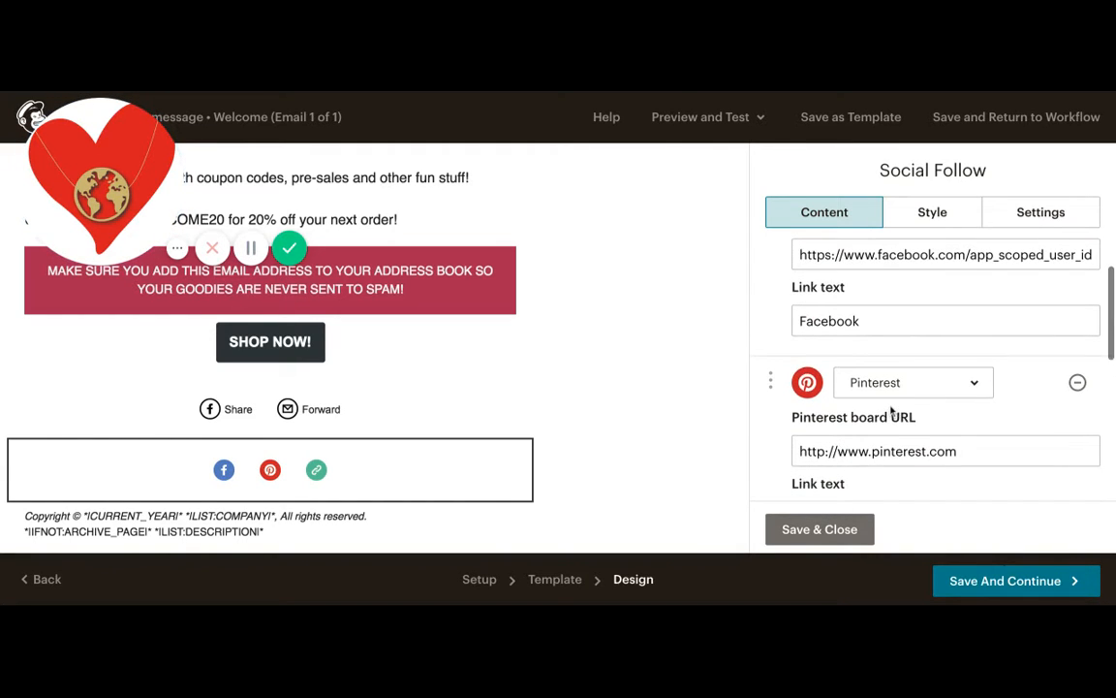
scroll(465, 417, down, 3)
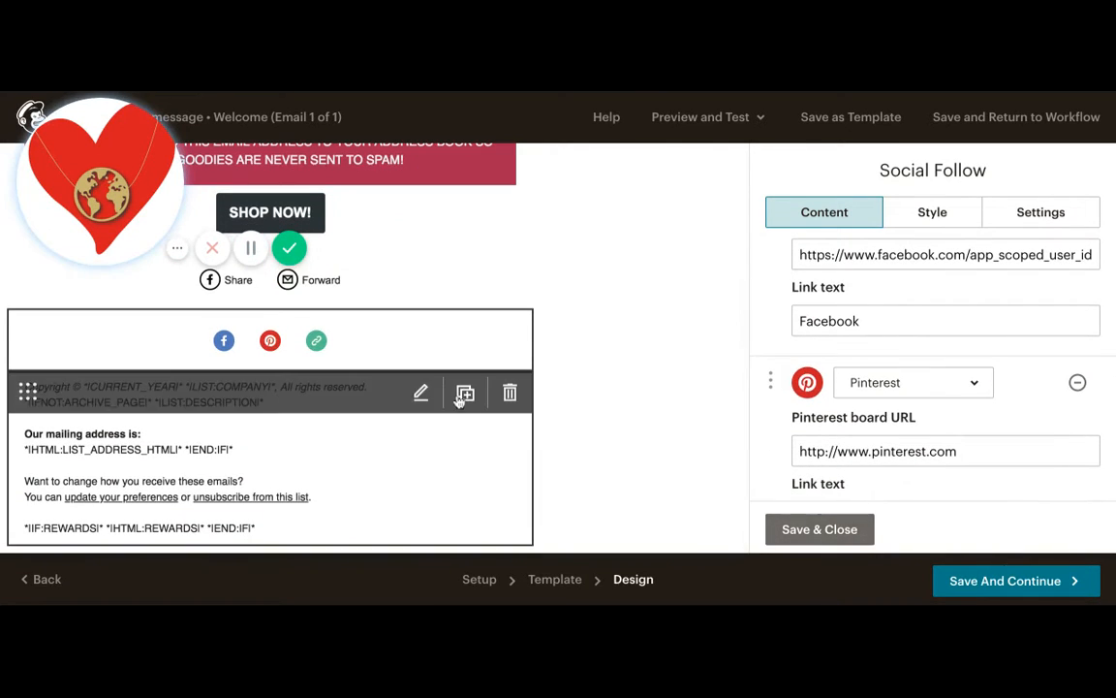
click(822, 529)
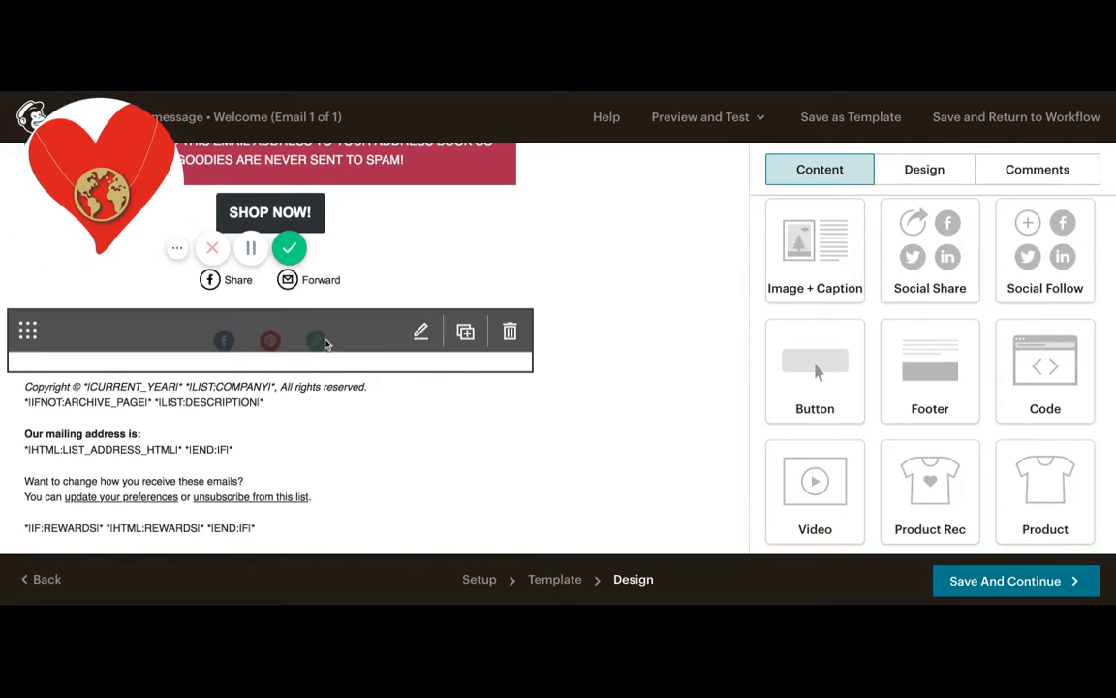
- Insert an Image block below the Social Follow links, above the footer
scroll(817, 491, up, 3)
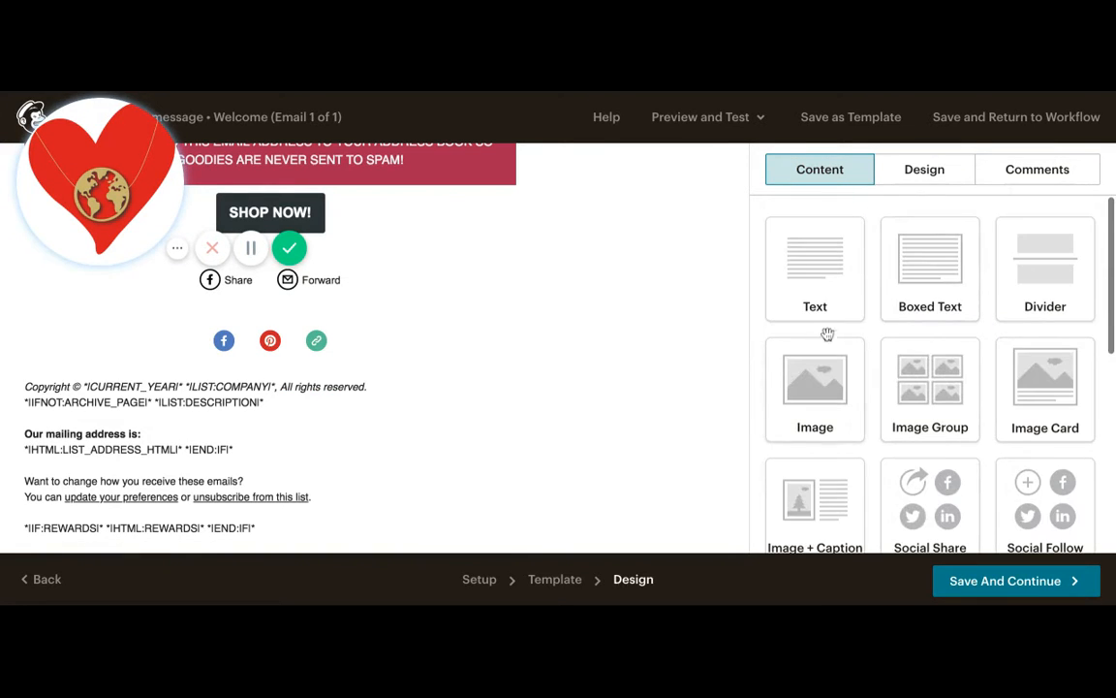
drag(823, 395, 453, 456)
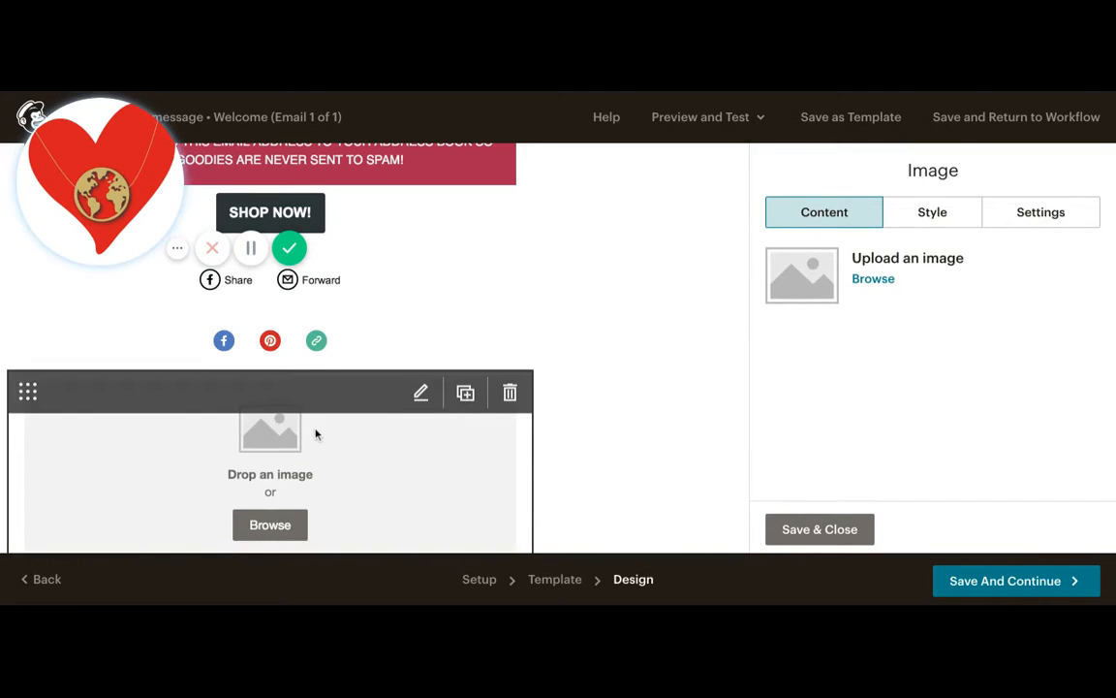
scroll(316, 434, down, 1)
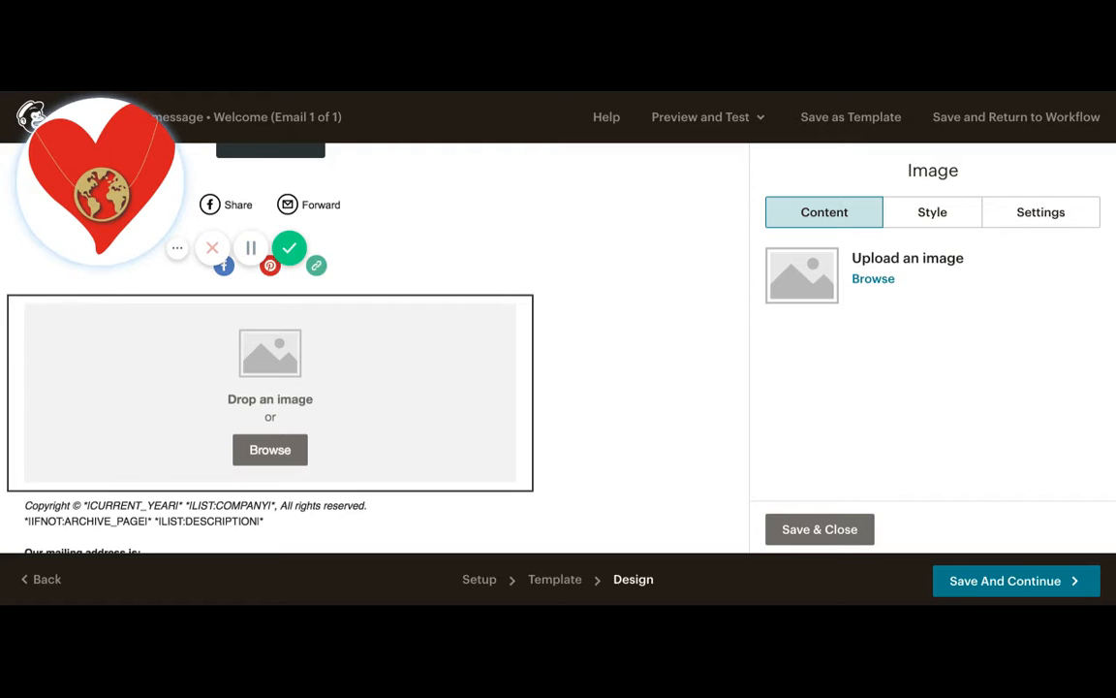
scroll(374, 349, up, 3)
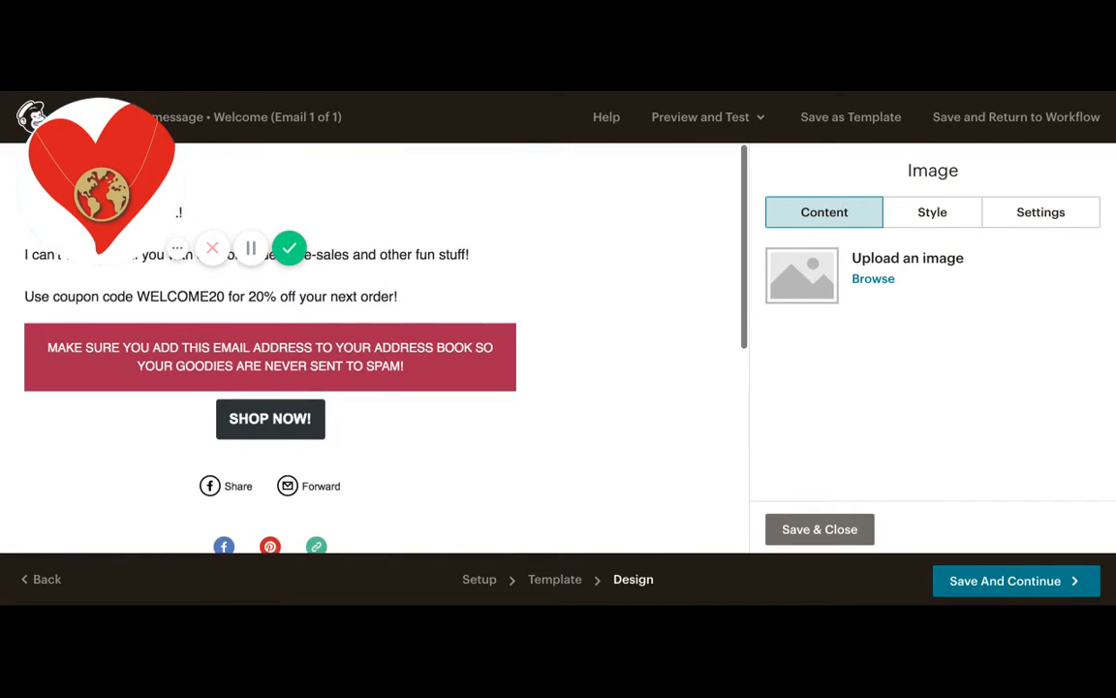
scroll(374, 349, down, 1)
scroll(374, 349, down, 4)
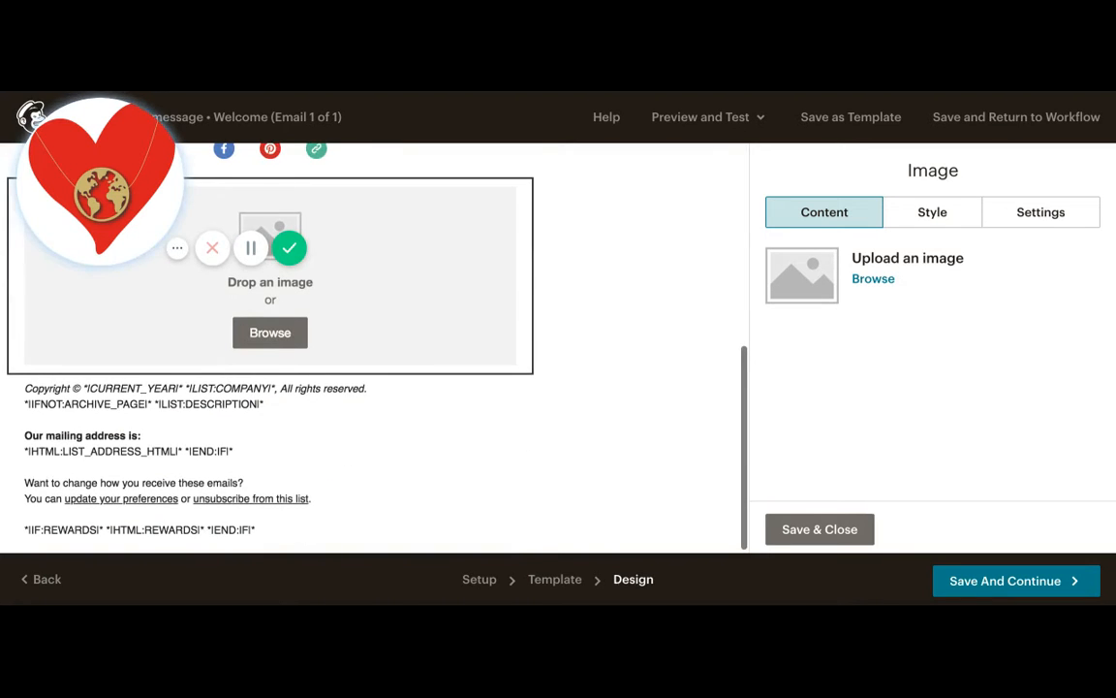
scroll(374, 349, up, 2)
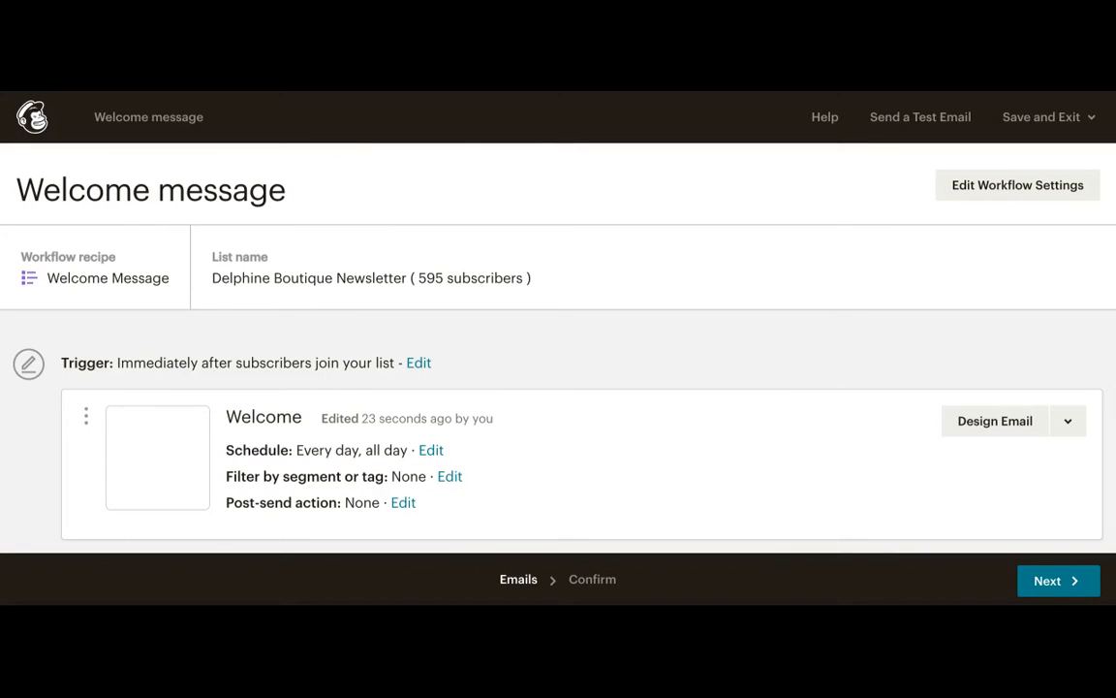
- Advance the welcome workflow to the Confirm step and review its list, tracking and email summary
scroll(889, 479, down, 2)
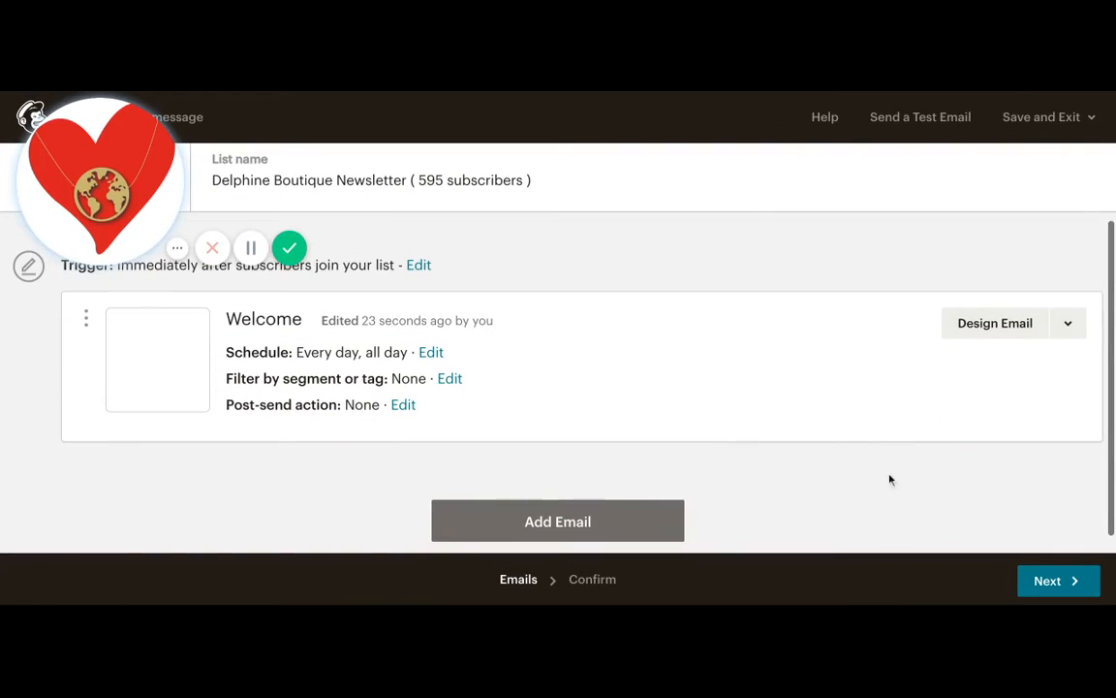
scroll(676, 474, down, 1)
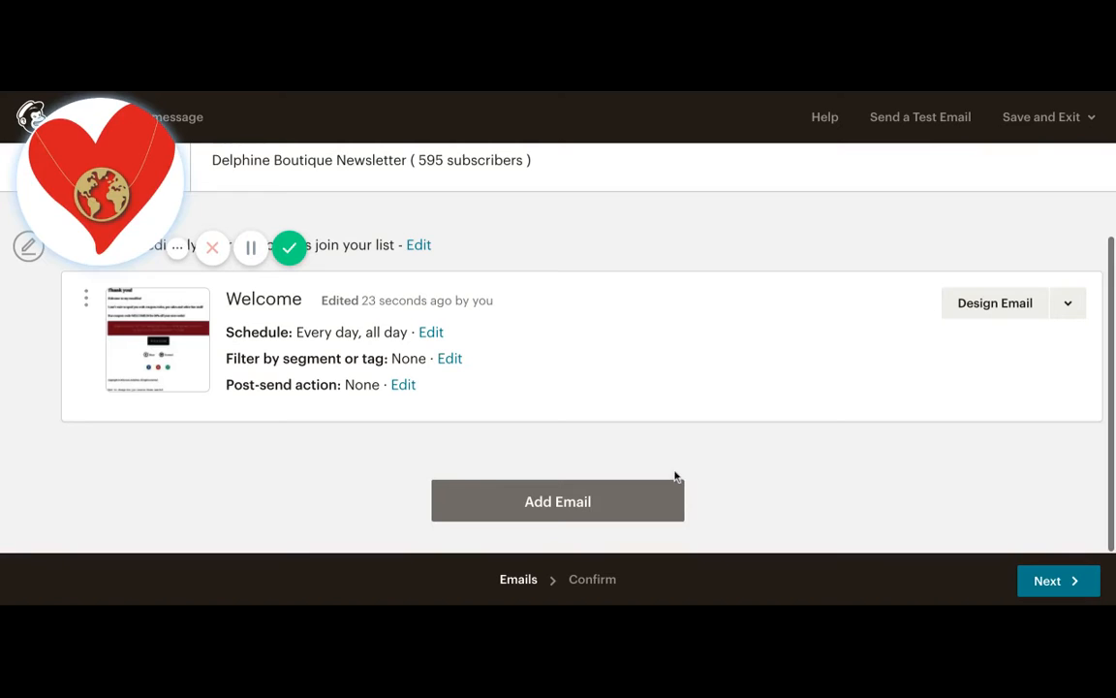
click(1040, 578)
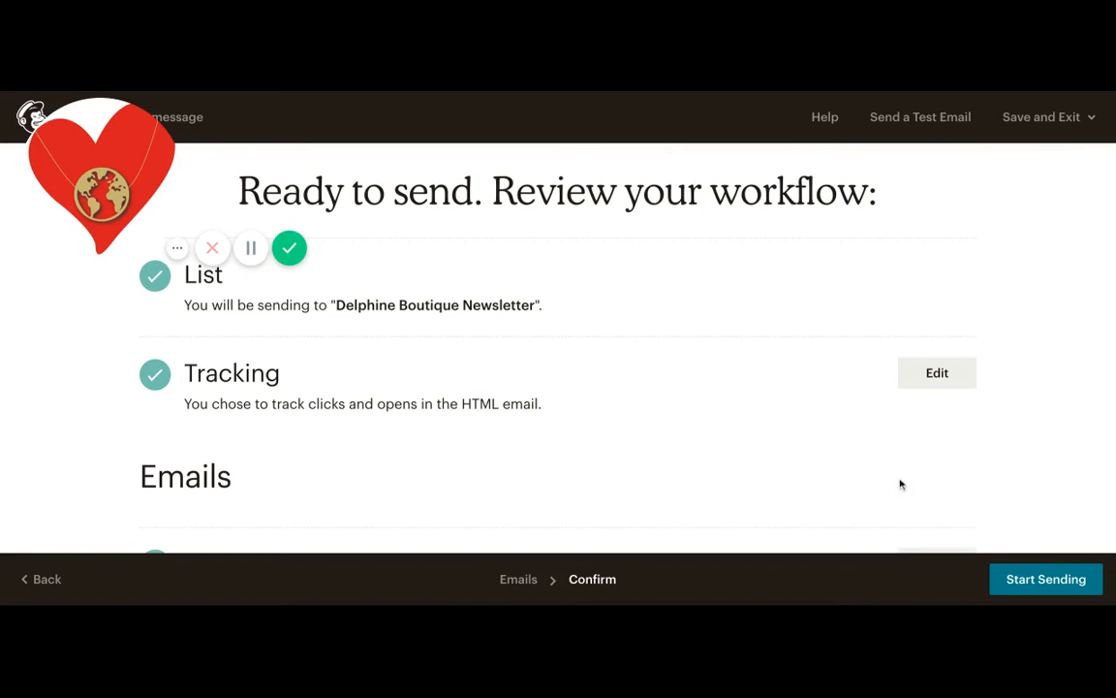
scroll(766, 422, down, 3)
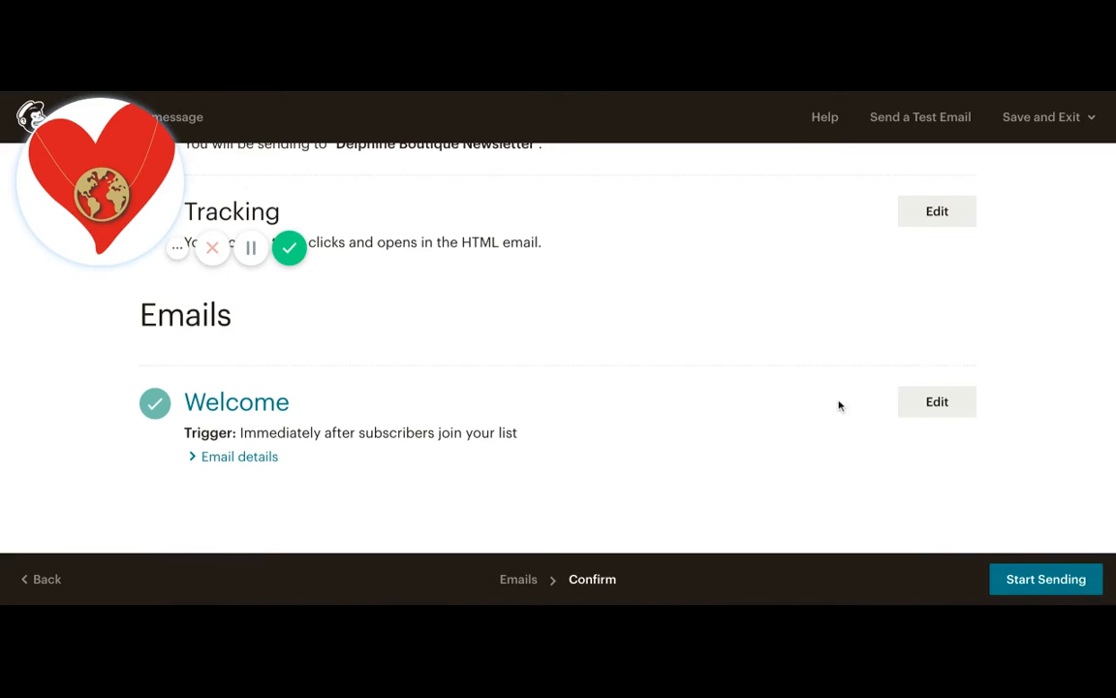
scroll(838, 405, up, 3)
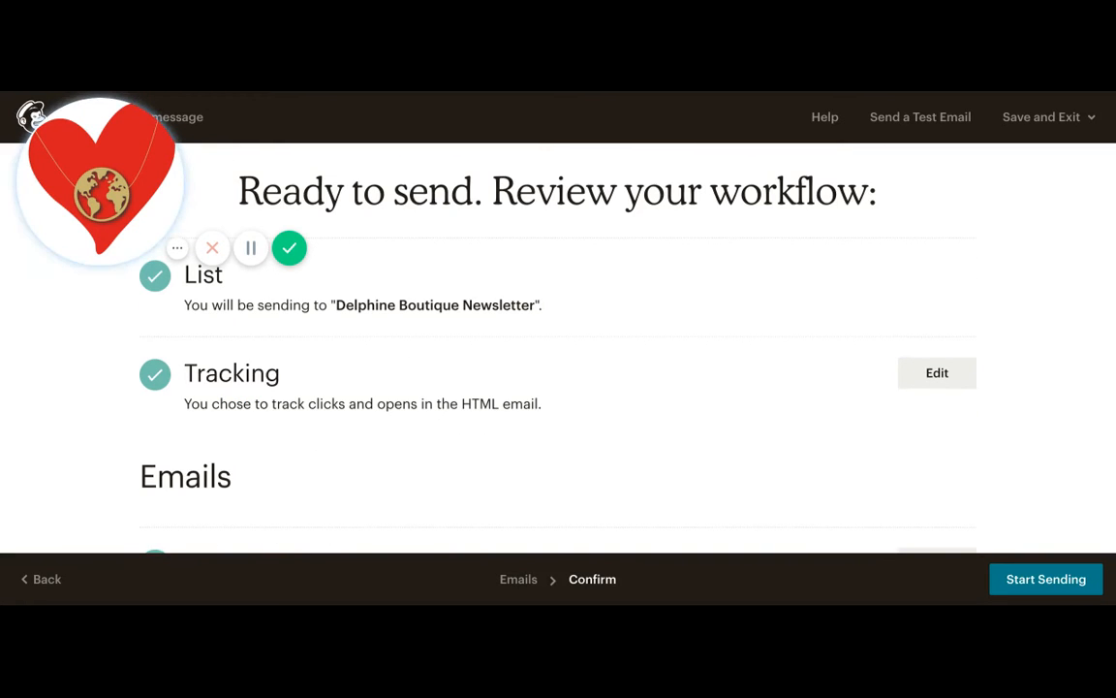